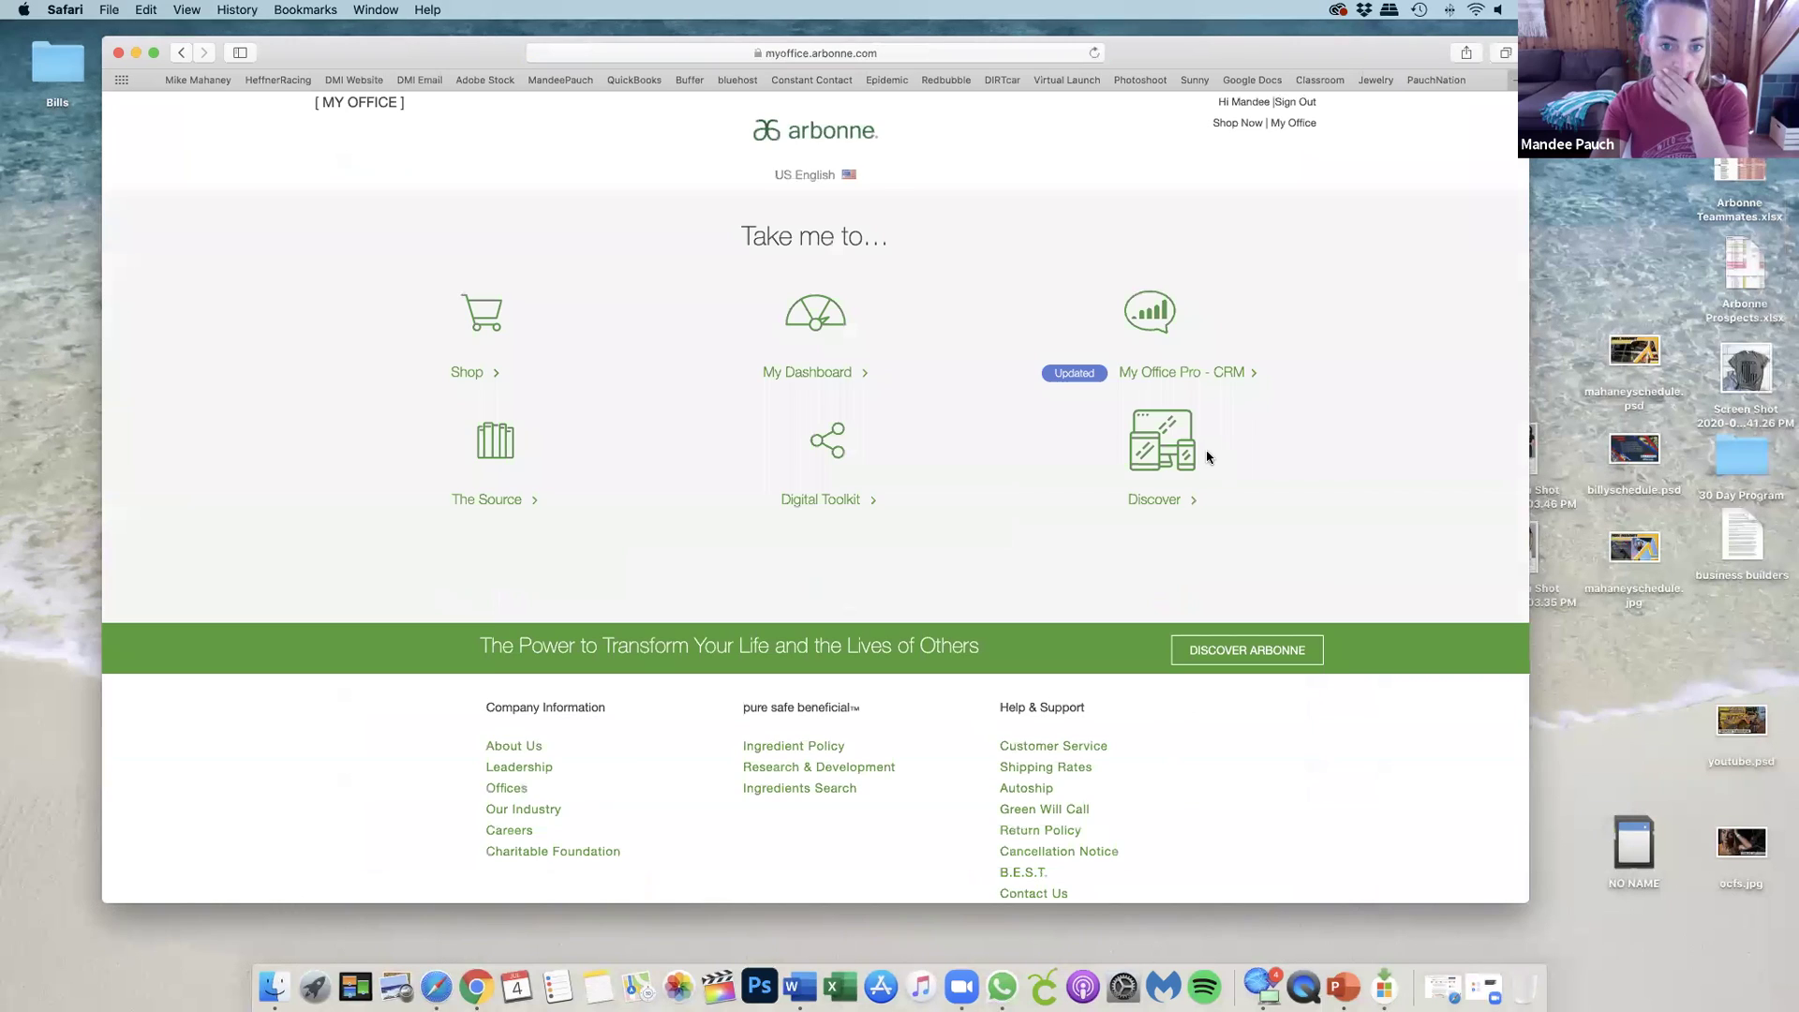
Open the My Events & Presentations list from the My Office dashboard.
{"action": "left_click", "coordinate": [821, 379]}
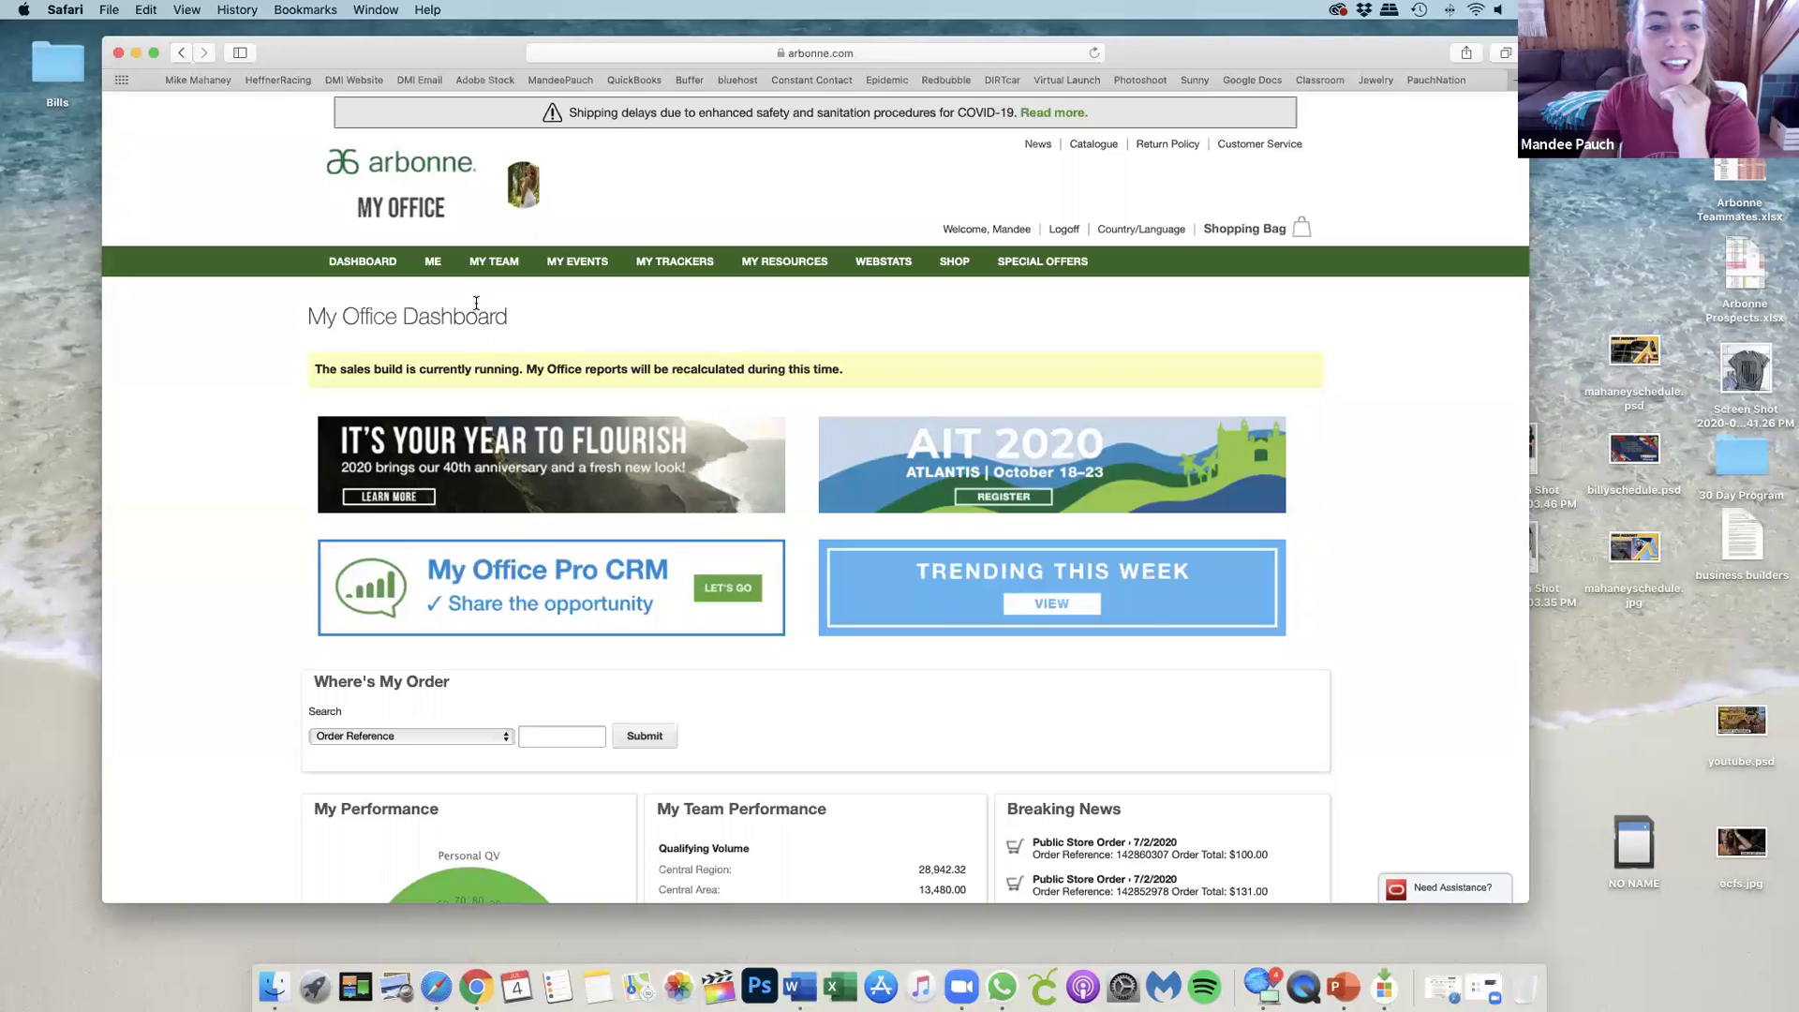
{"action": "mouse_move", "coordinate": [581, 263]}
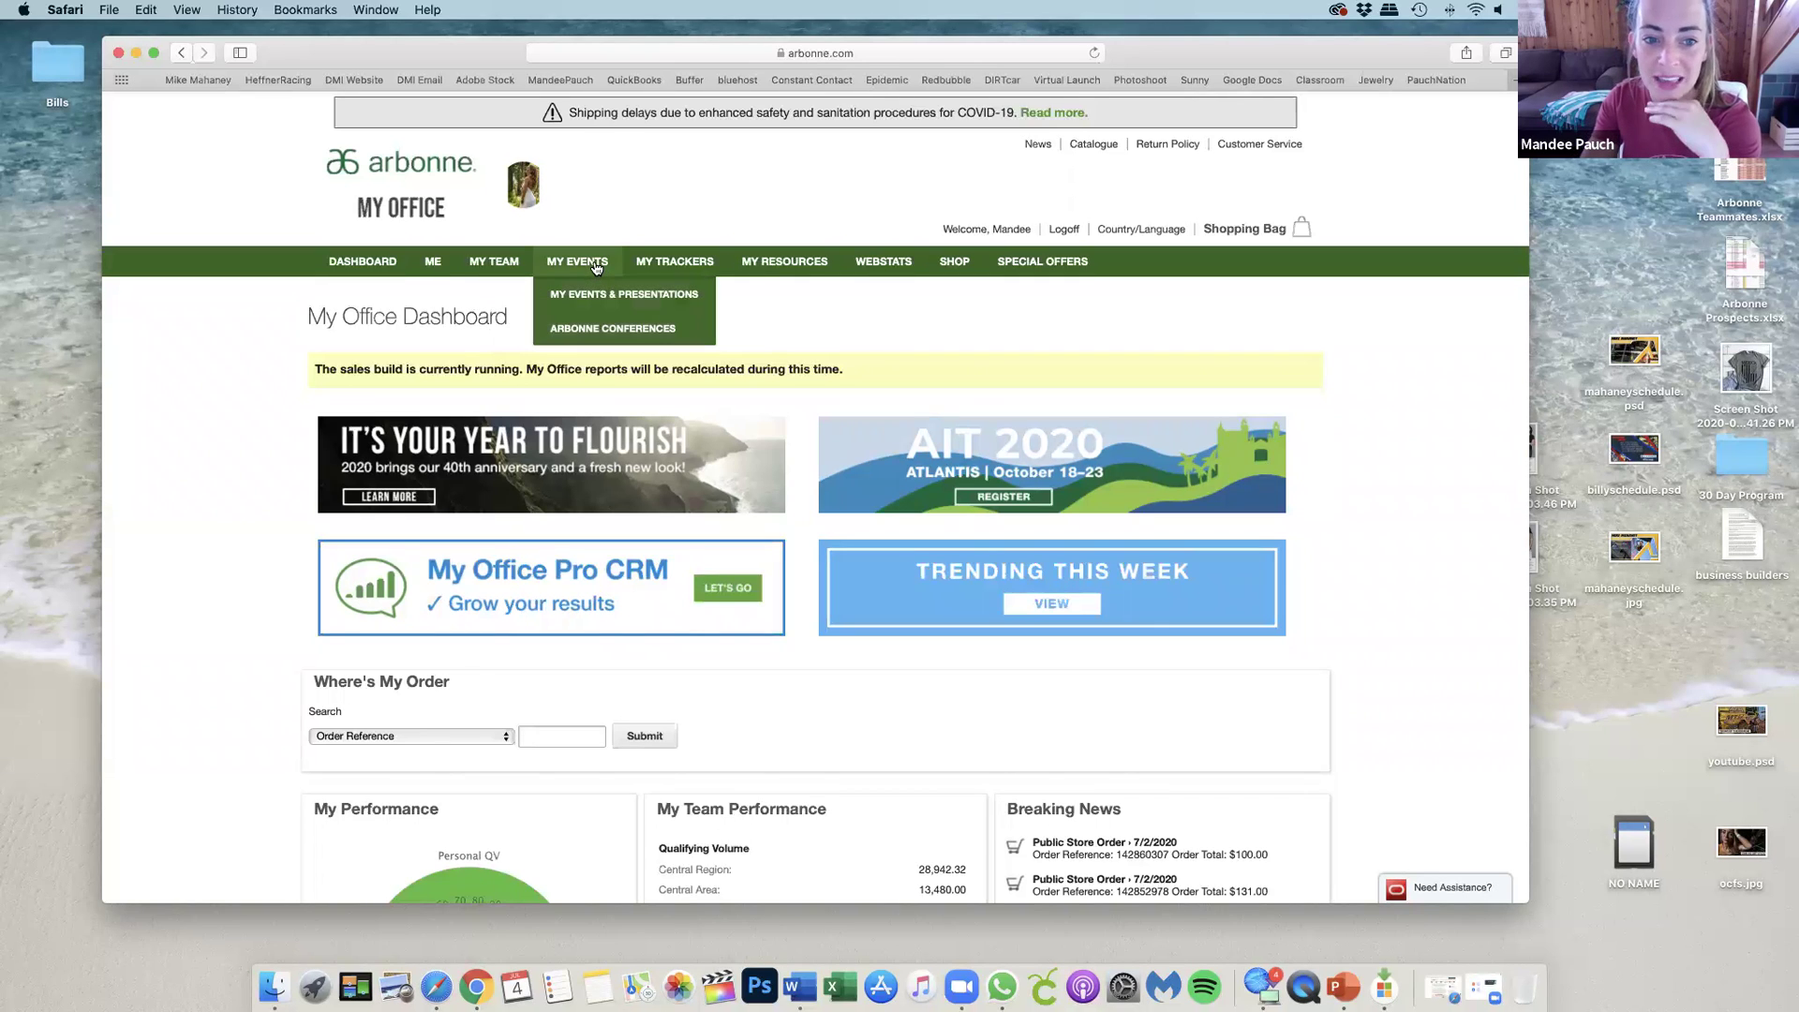
{"action": "left_click", "coordinate": [584, 296]}
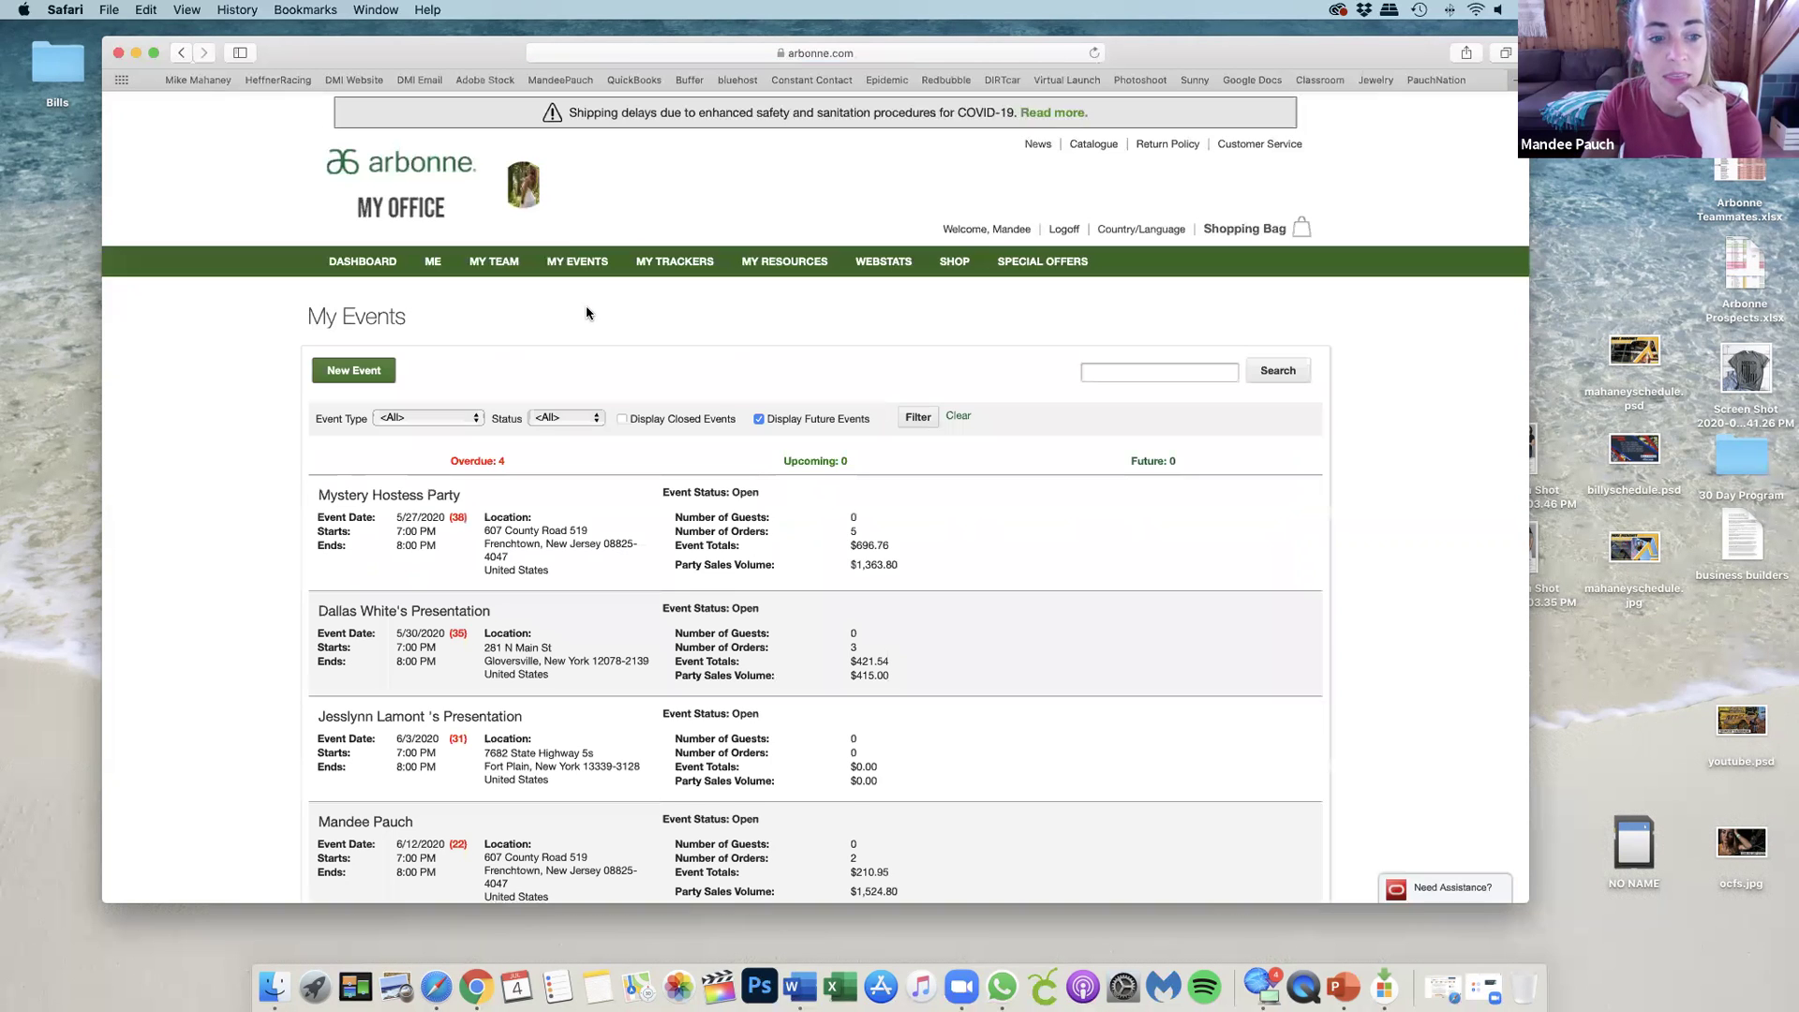
Look through the existing events and their cart details, and start creating a new event.
{"action": "scroll", "coordinate": [586, 309], "scroll_direction": "down", "scroll_amount": 3}
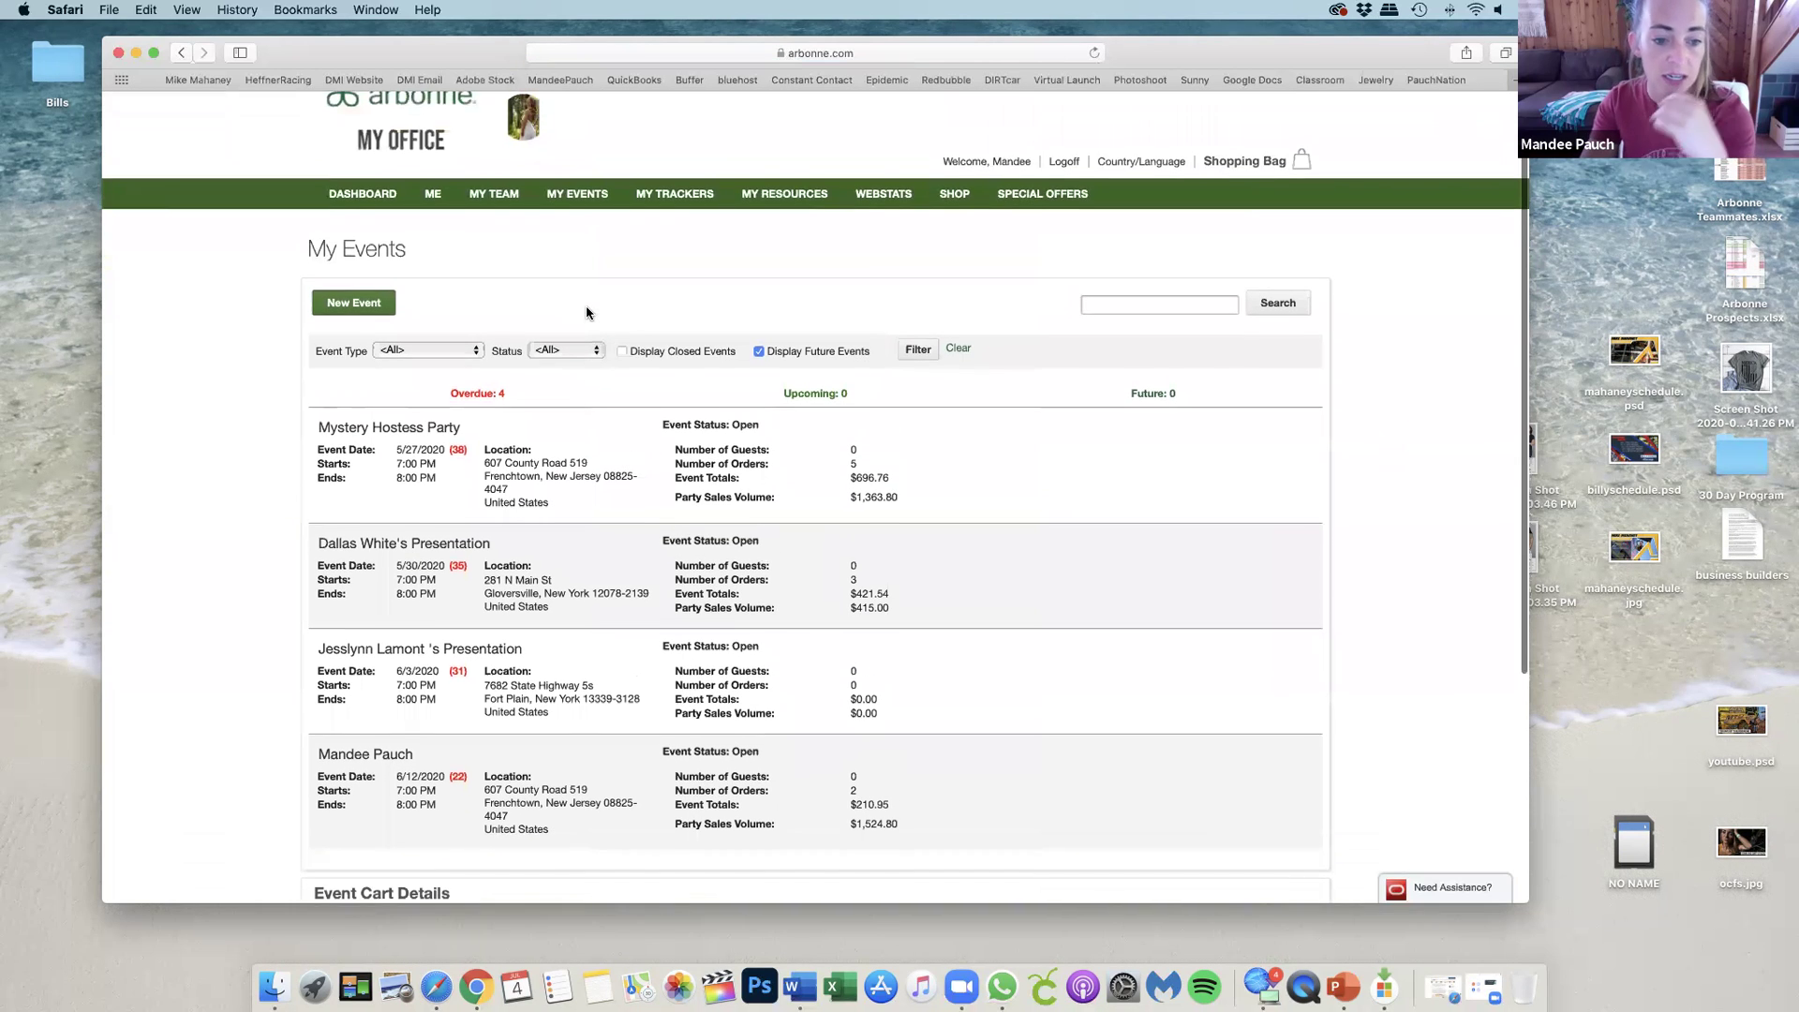
{"action": "scroll", "coordinate": [586, 314], "scroll_direction": "down", "scroll_amount": 1}
{"action": "scroll", "coordinate": [582, 328], "scroll_direction": "up", "scroll_amount": 1}
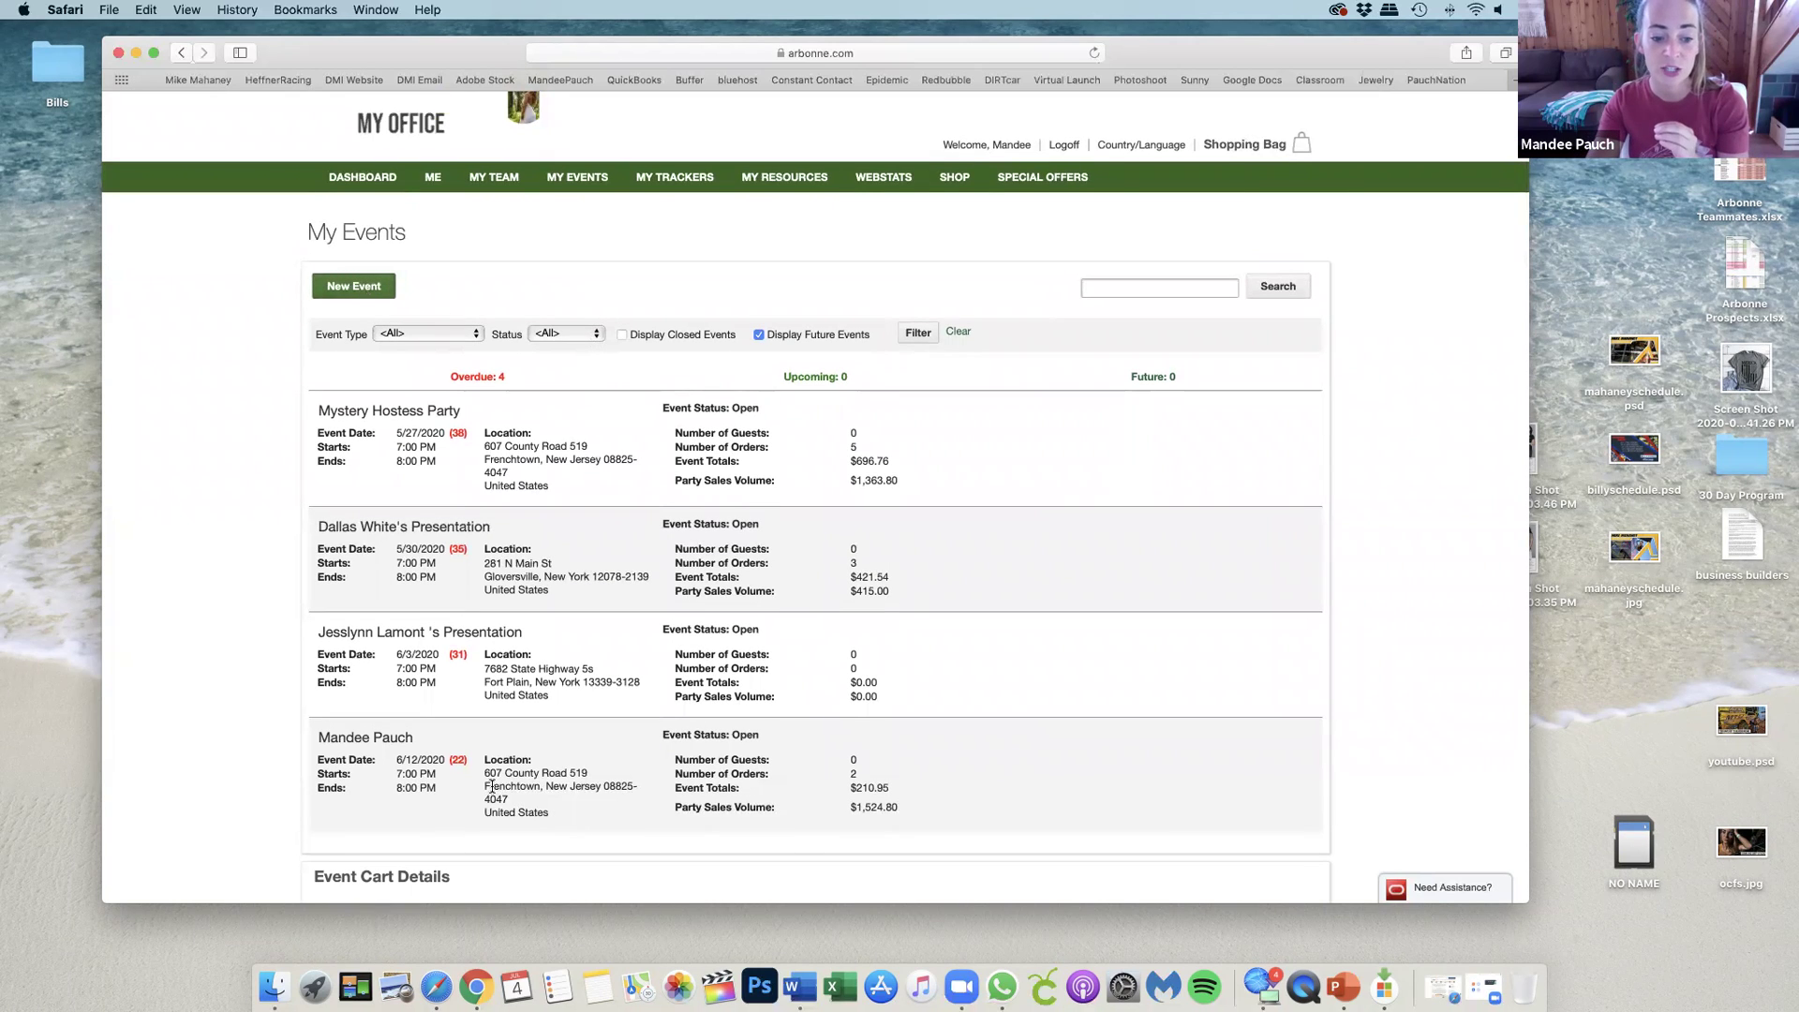
{"action": "scroll", "coordinate": [493, 787], "scroll_direction": "down", "scroll_amount": 8}
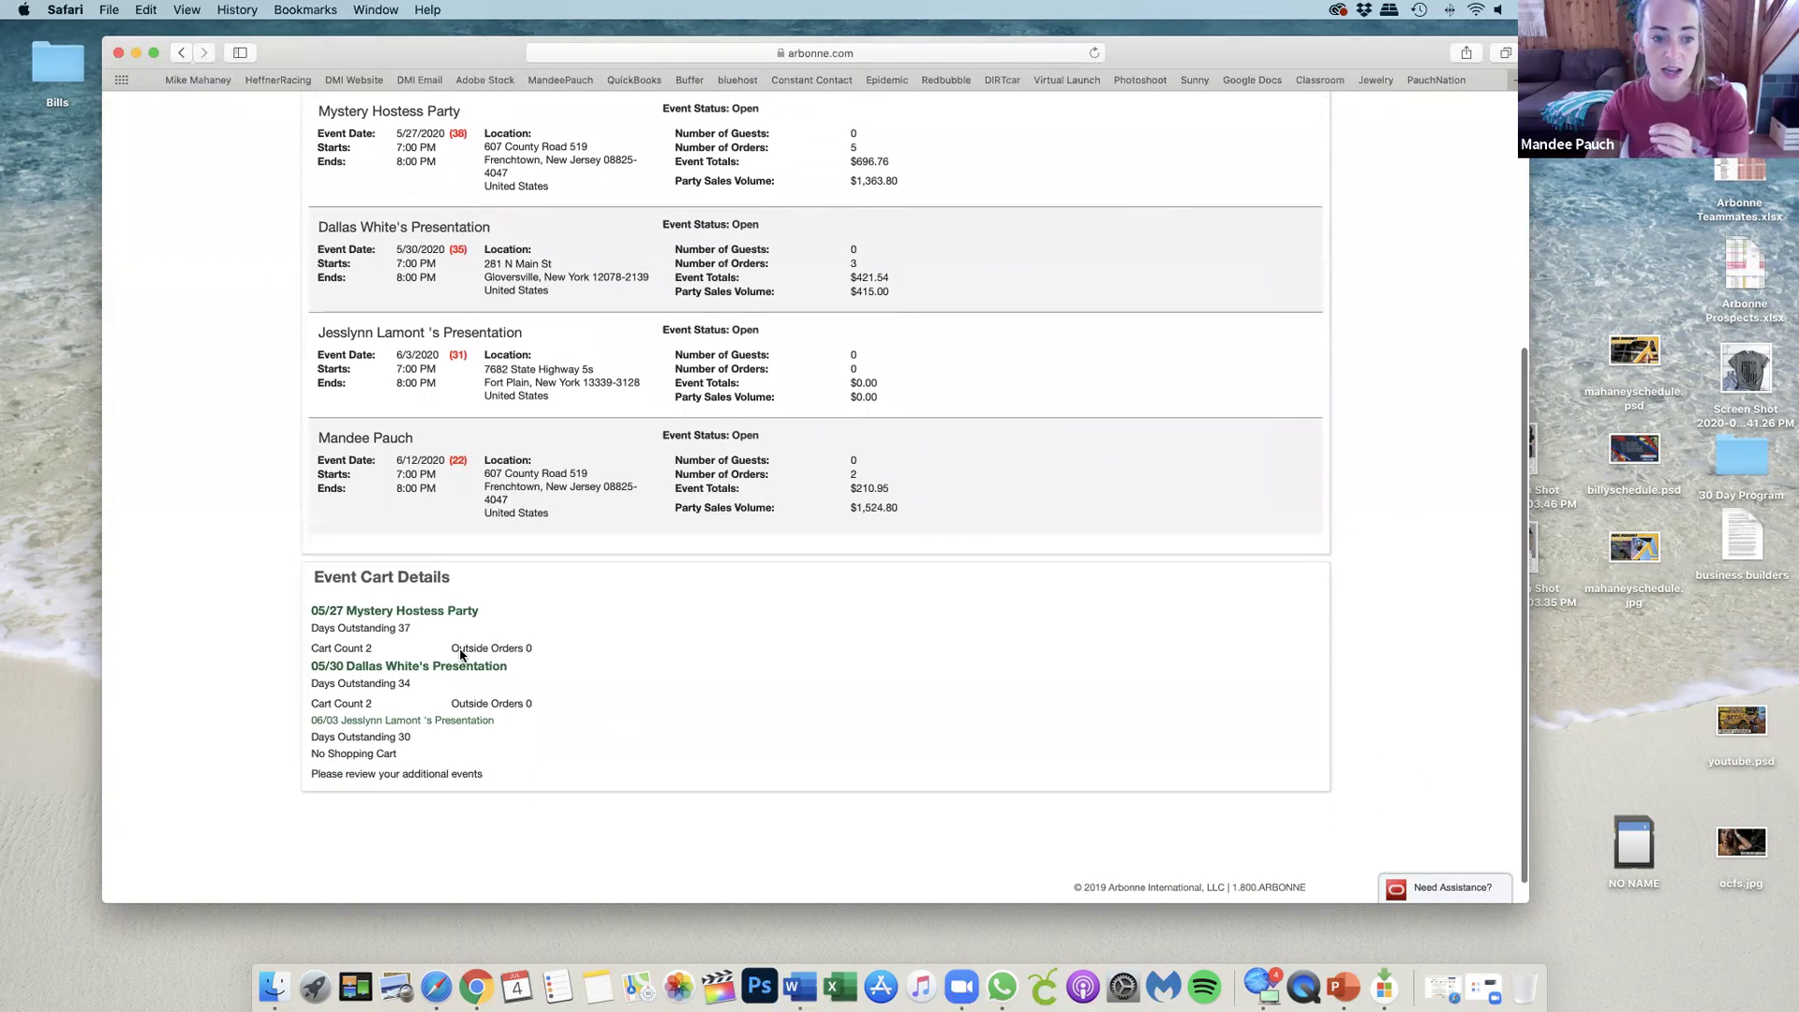
{"action": "scroll", "coordinate": [466, 656], "scroll_direction": "up", "scroll_amount": 10}
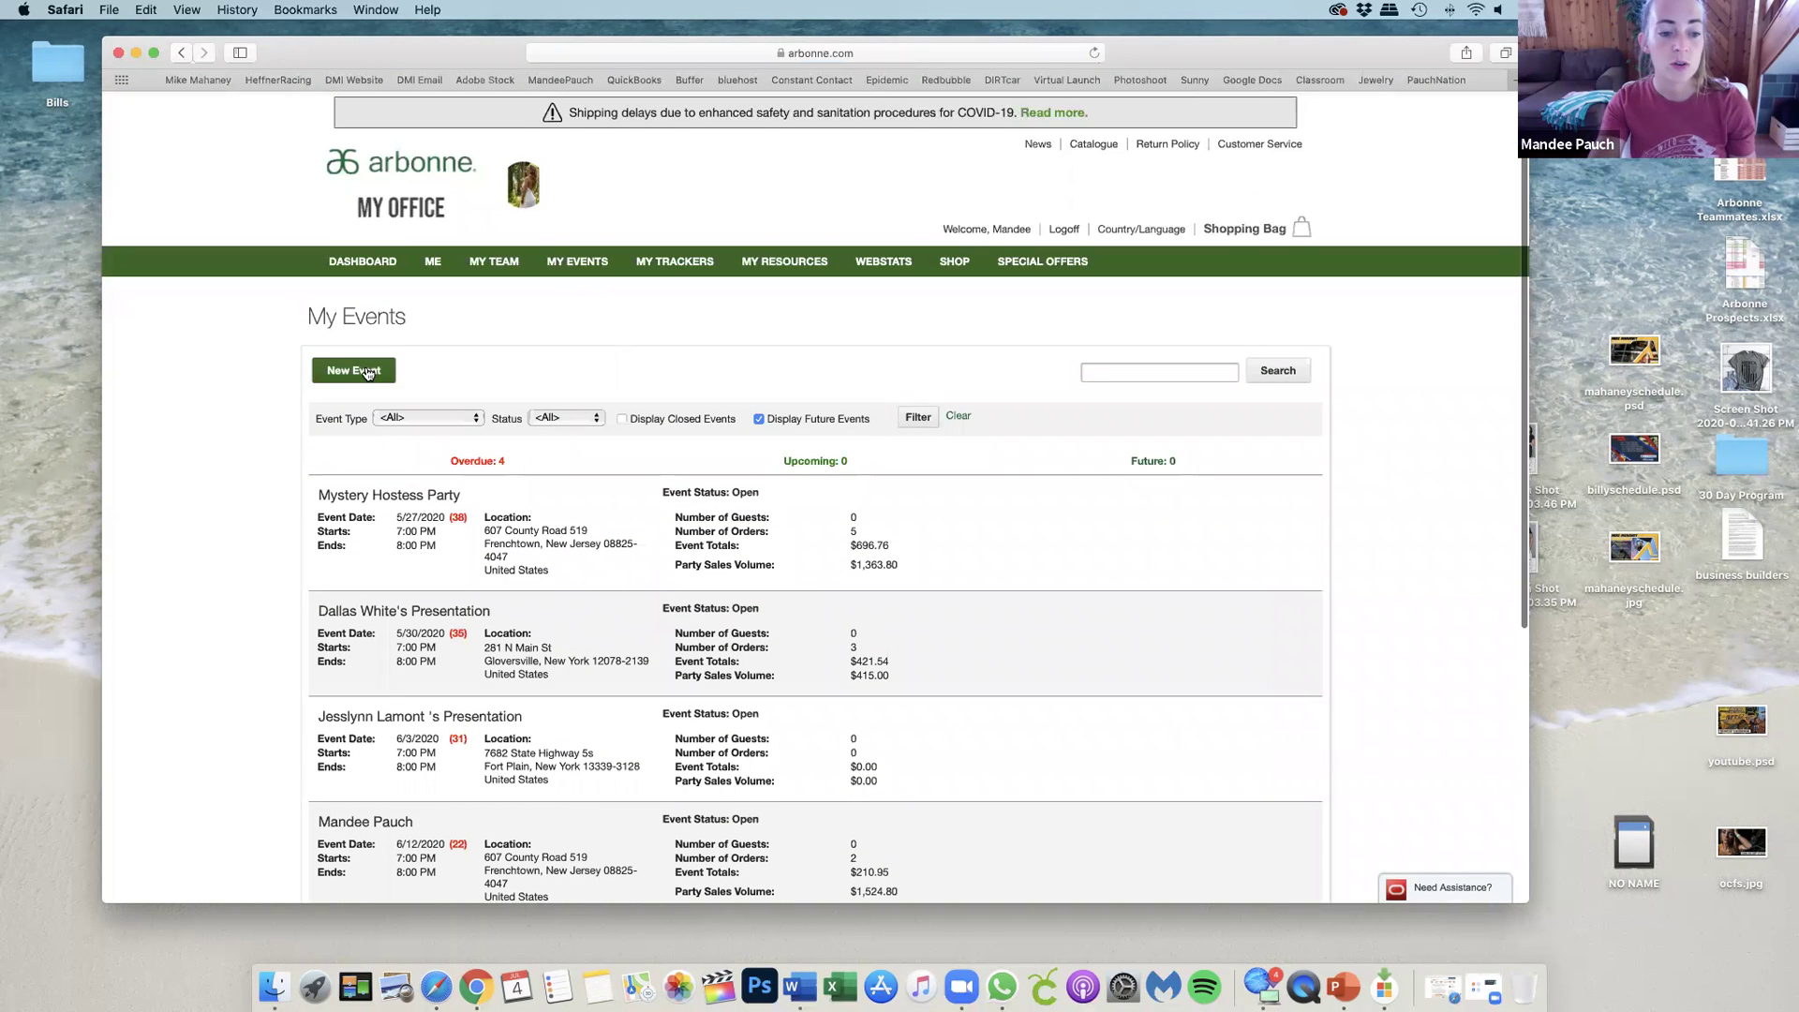
{"action": "left_click", "coordinate": [368, 370]}
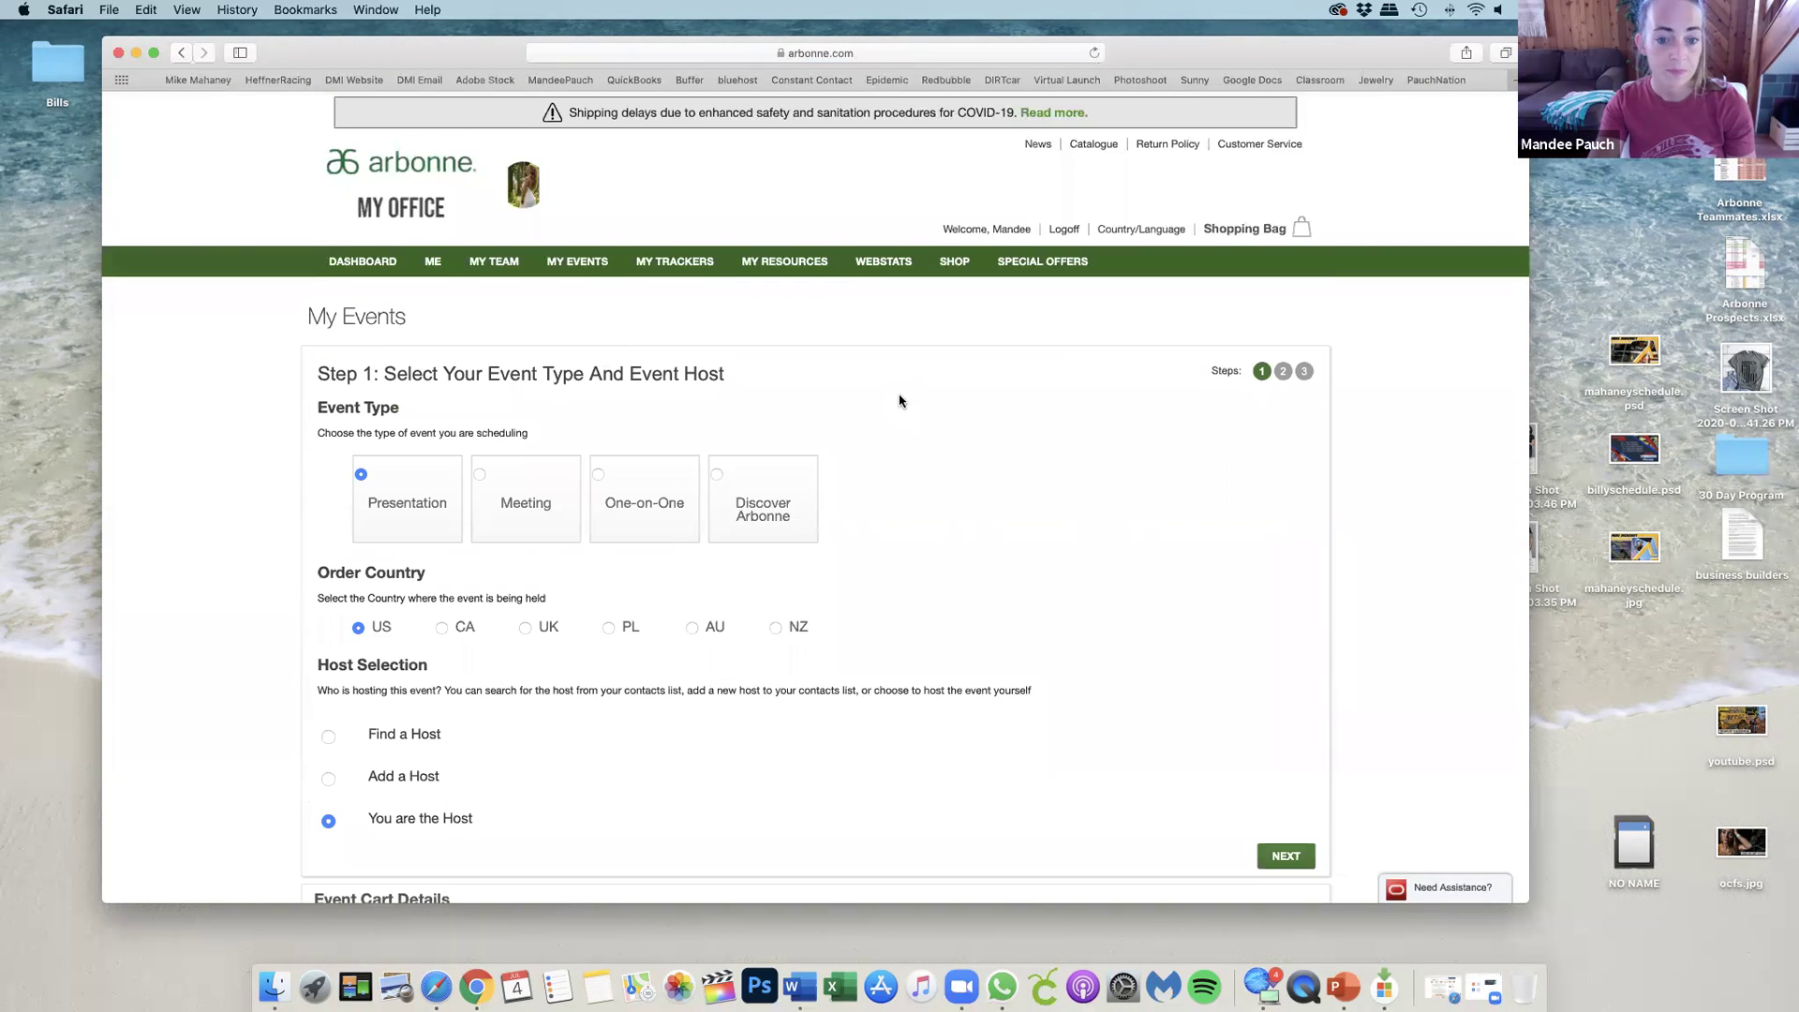
Compare the host selection options, choose "You are the Host" for the US presentation, and continue to the event details.
{"action": "scroll", "coordinate": [900, 393], "scroll_direction": "down", "scroll_amount": 5}
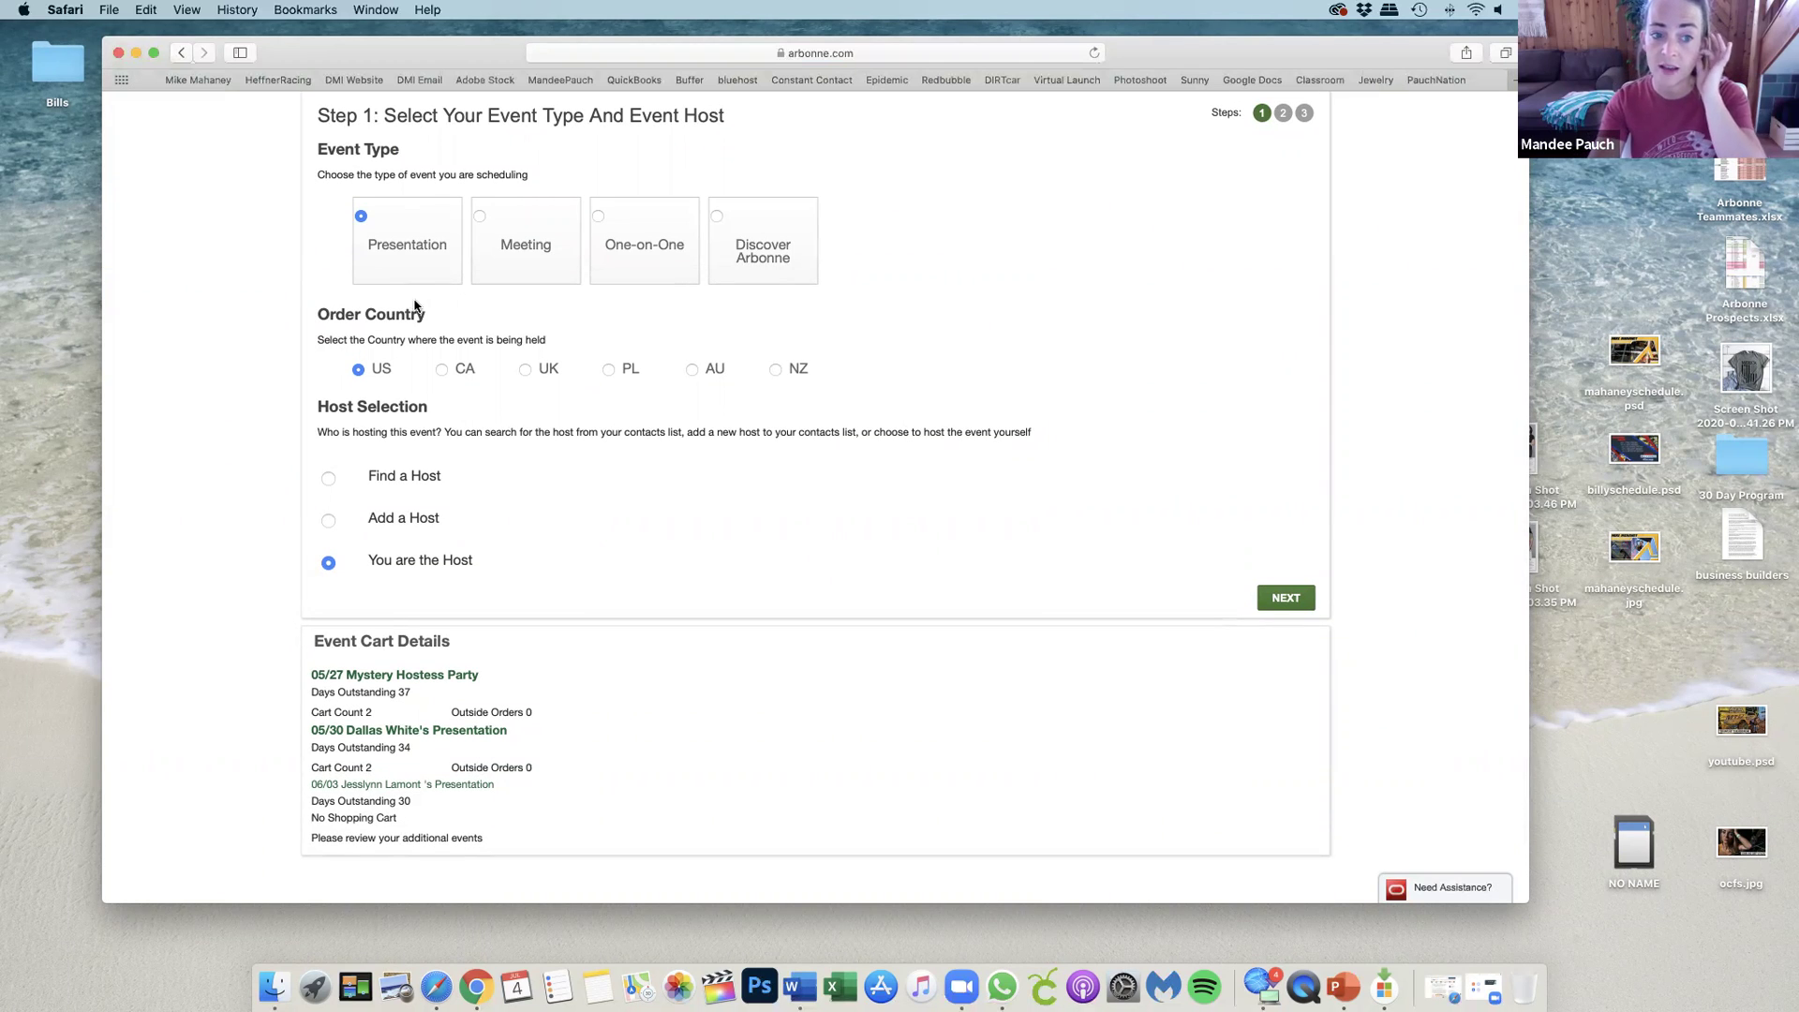
{"action": "scroll", "coordinate": [521, 525], "scroll_direction": "down", "scroll_amount": 1}
{"action": "scroll", "coordinate": [521, 525], "scroll_direction": "down", "scroll_amount": 1}
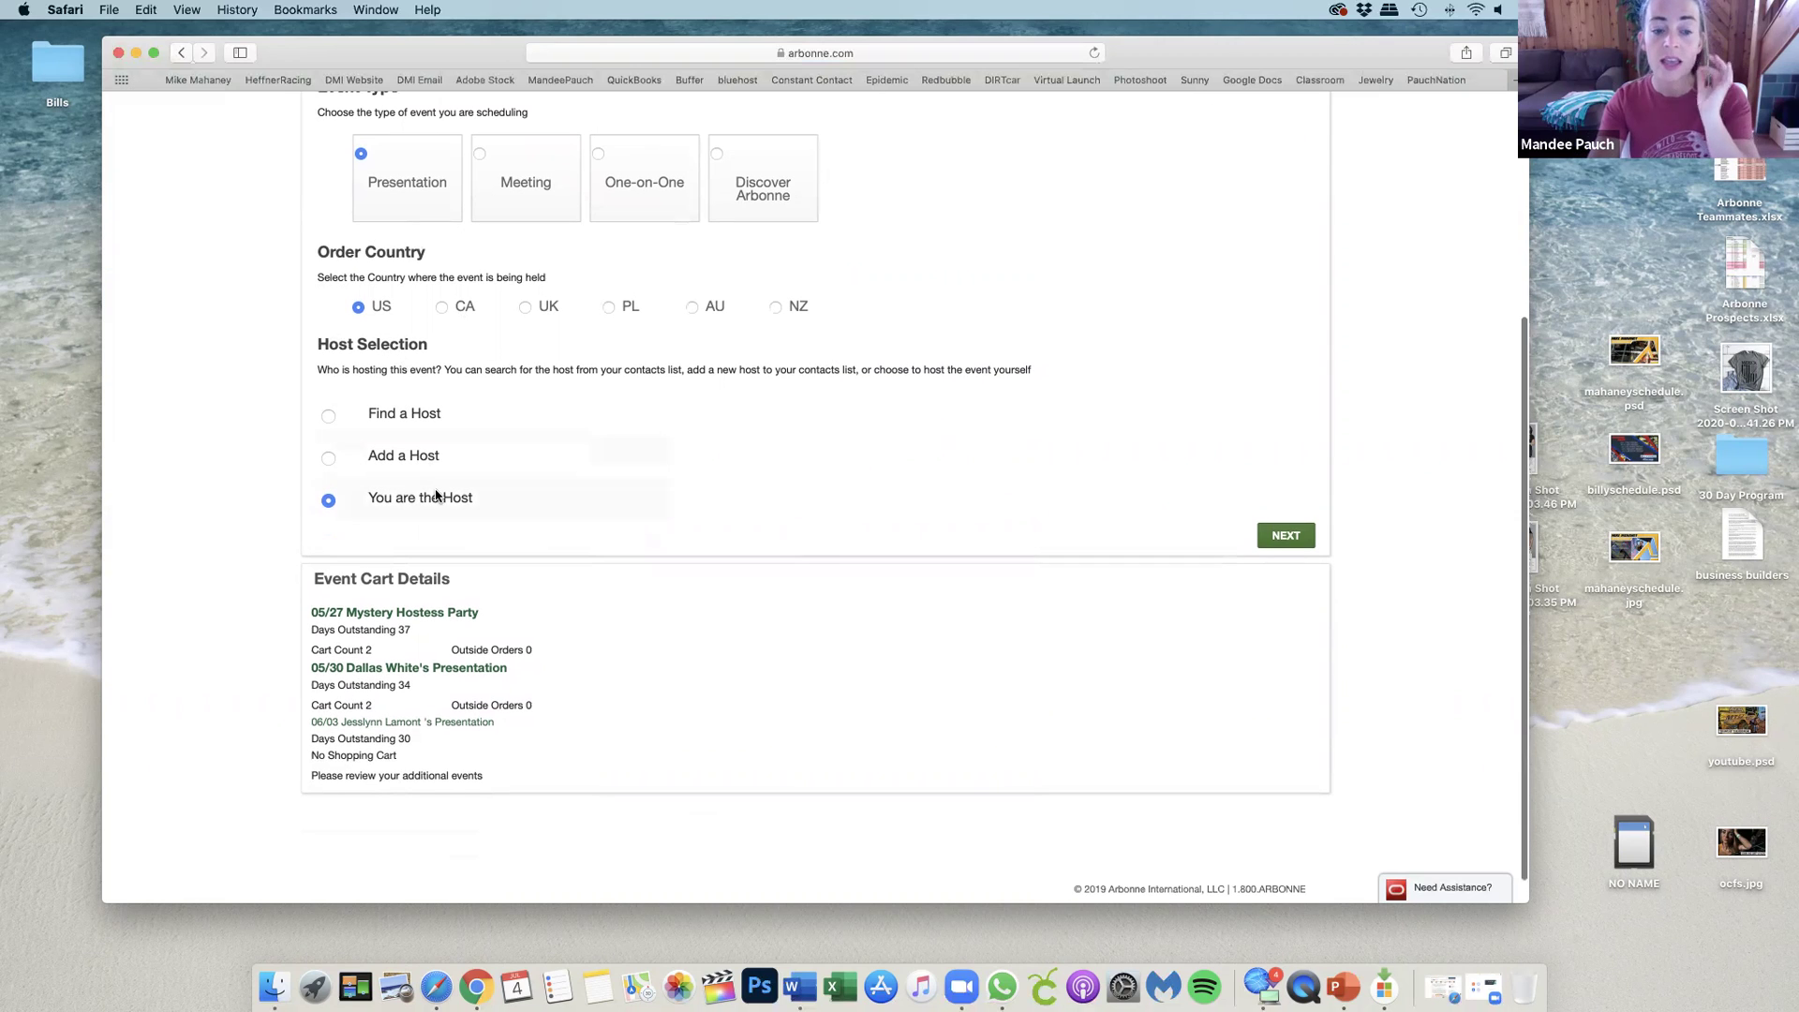
{"action": "left_click", "coordinate": [425, 414]}
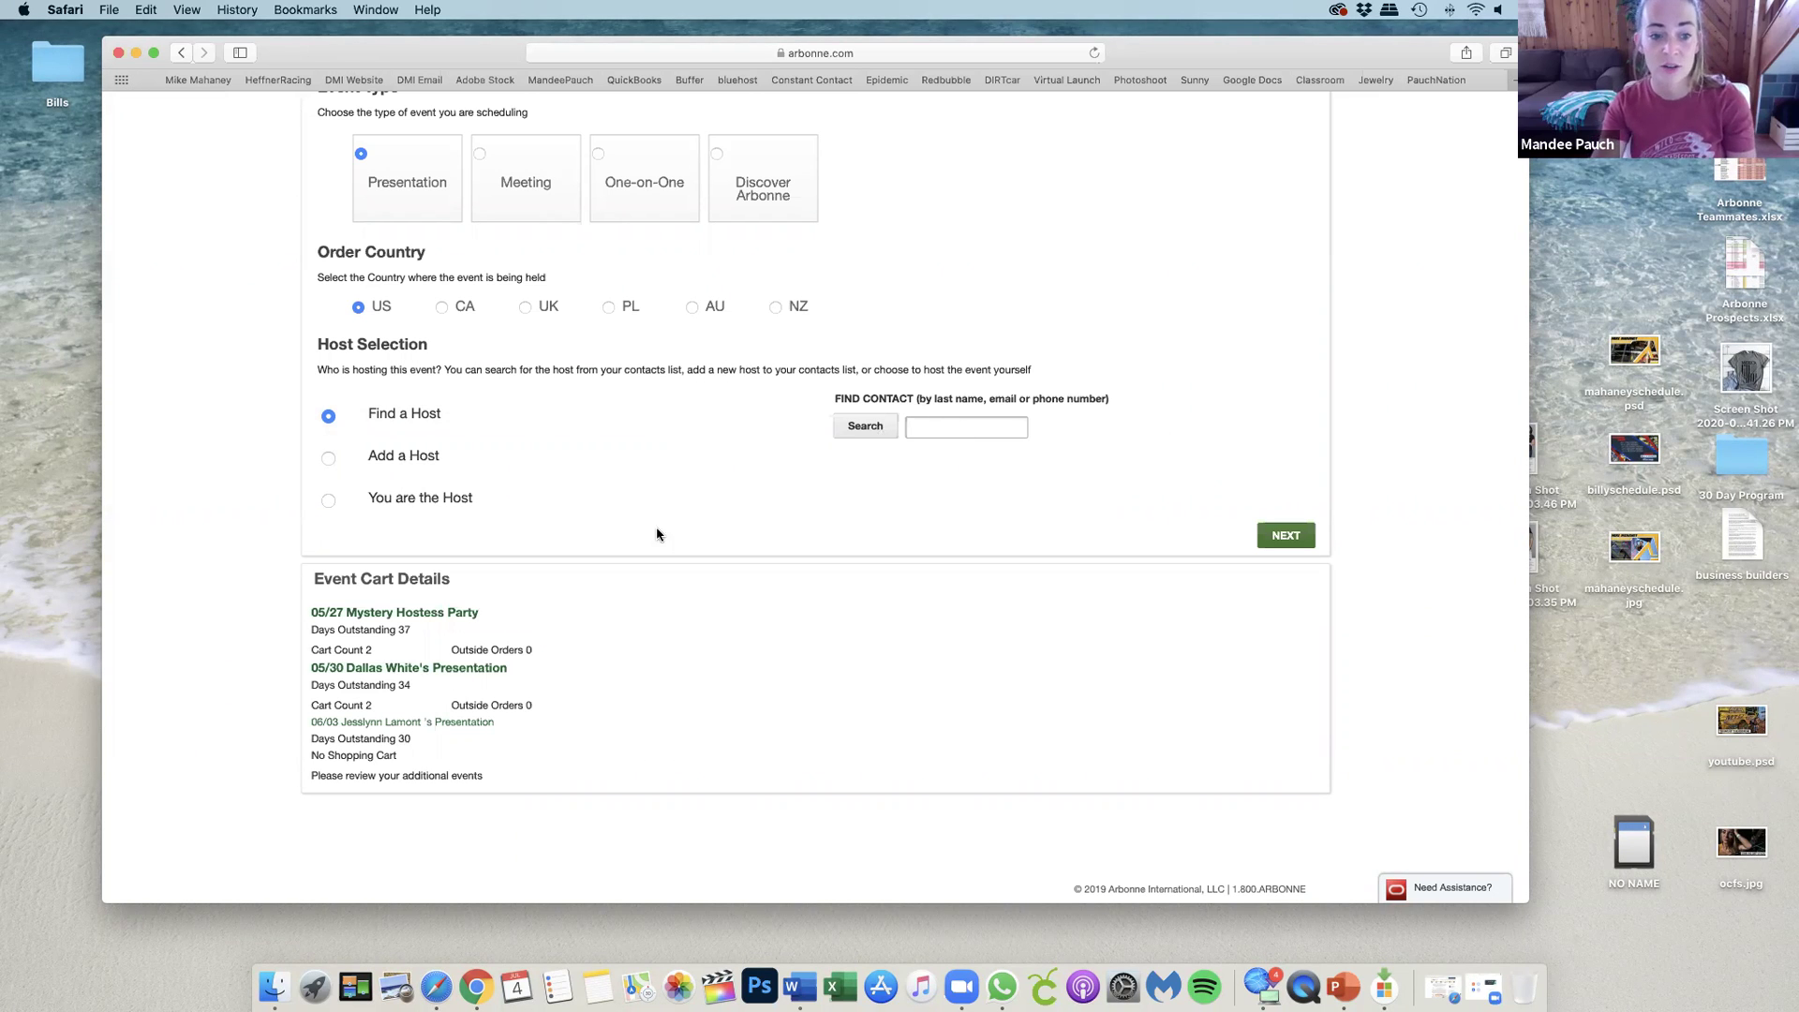
{"action": "left_click", "coordinate": [328, 459]}
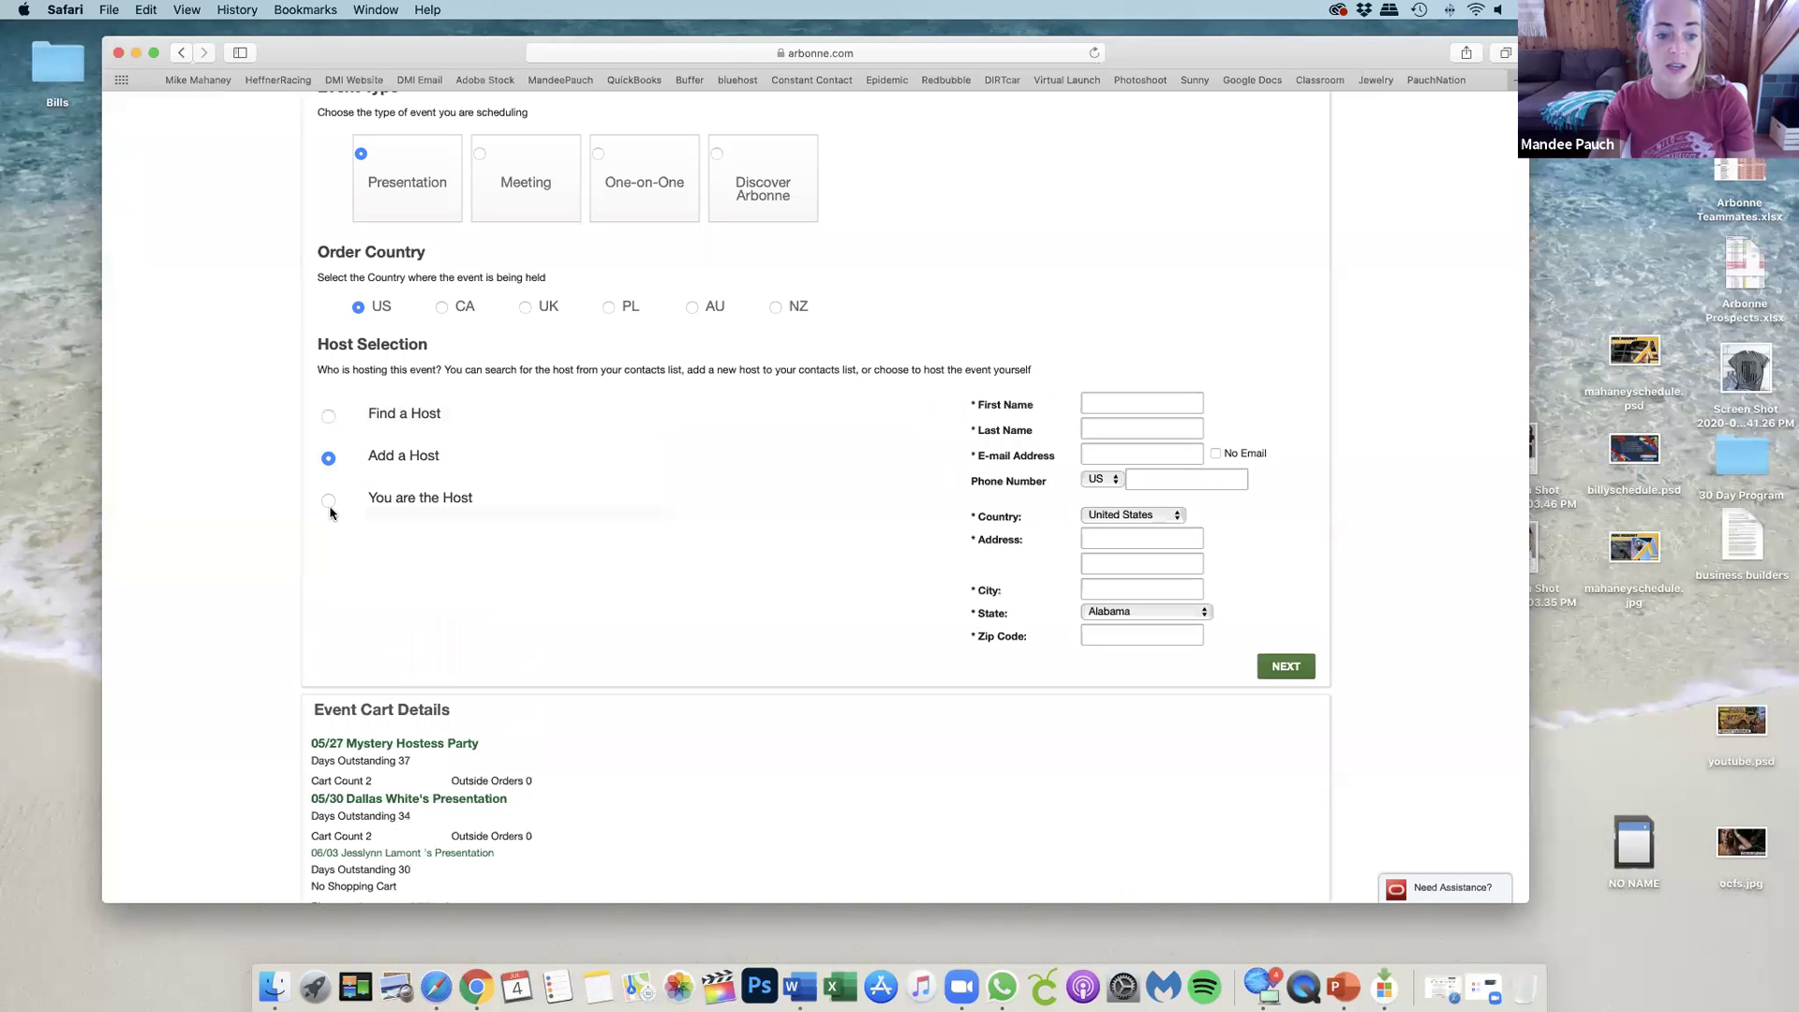
{"action": "left_click", "coordinate": [328, 501]}
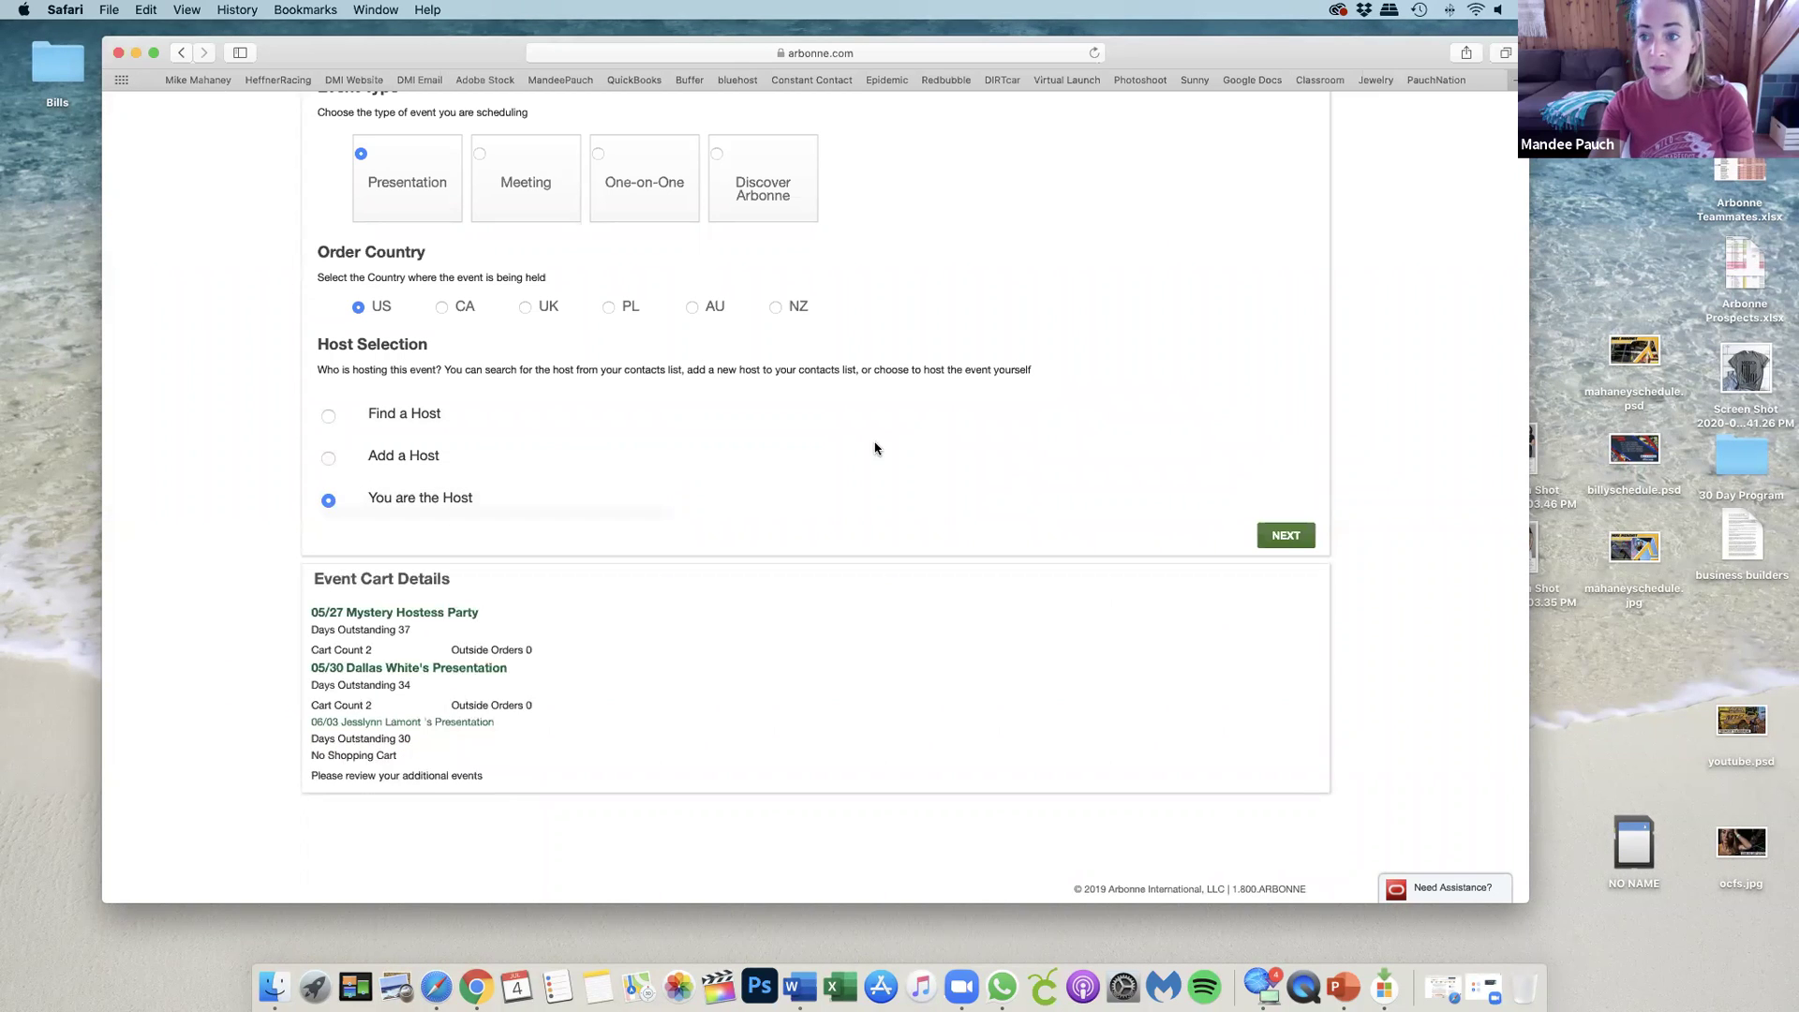
{"action": "left_click", "coordinate": [1291, 540]}
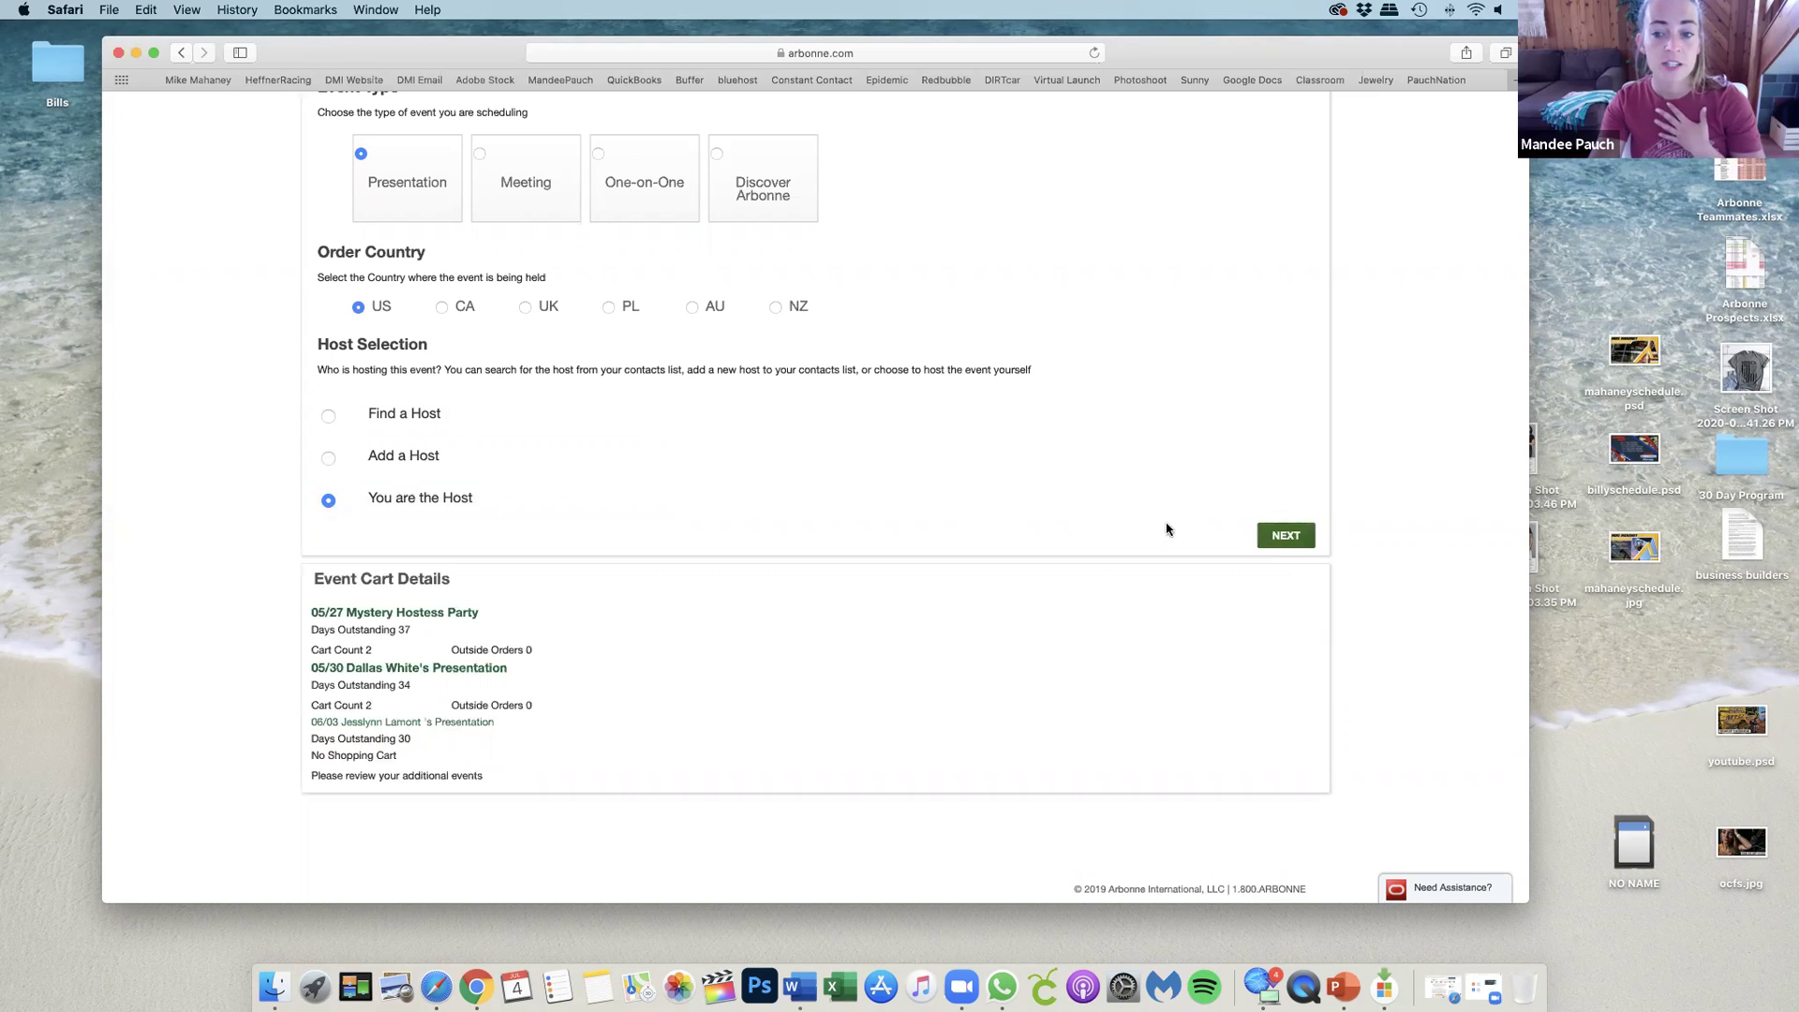
Name the event TEST, keep the default date, times and host's address, and continue to the next-action choices.
{"action": "scroll", "coordinate": [984, 504], "scroll_direction": "up", "scroll_amount": 3}
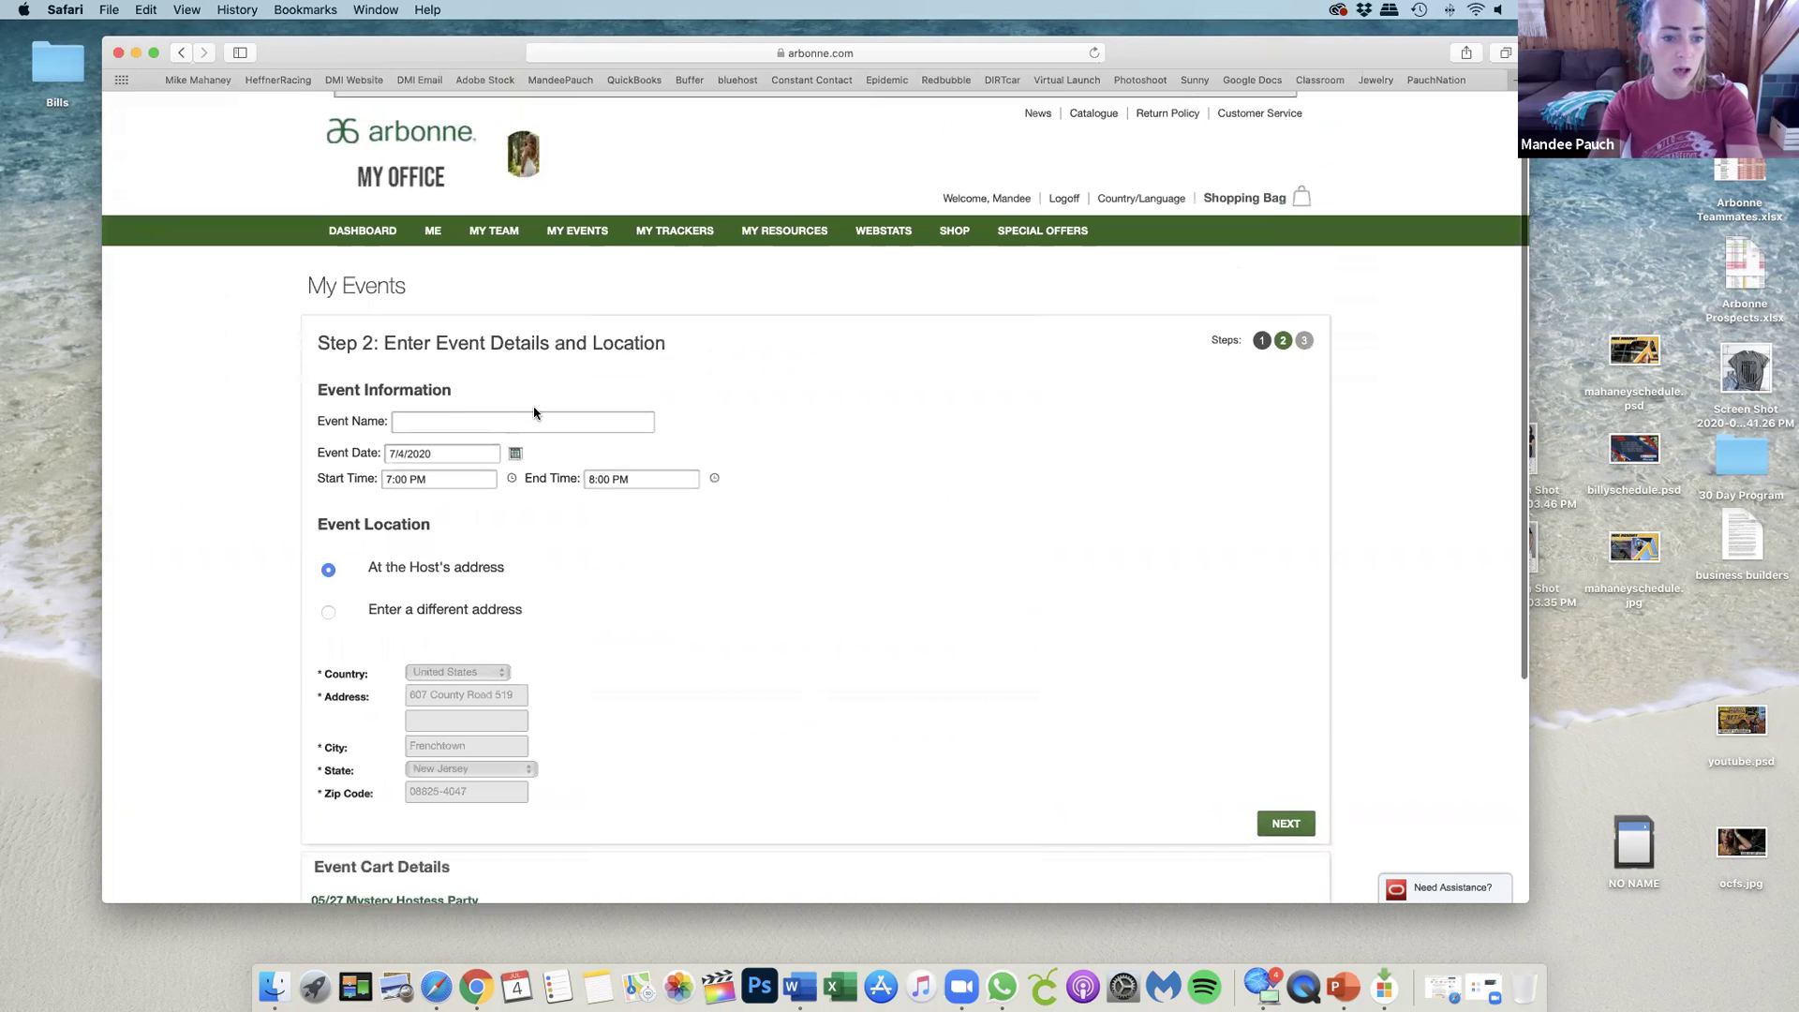
{"action": "left_click", "coordinate": [537, 413]}
{"action": "scroll", "coordinate": [839, 361], "scroll_direction": "down", "scroll_amount": 3}
{"action": "type", "text": "TEST"}
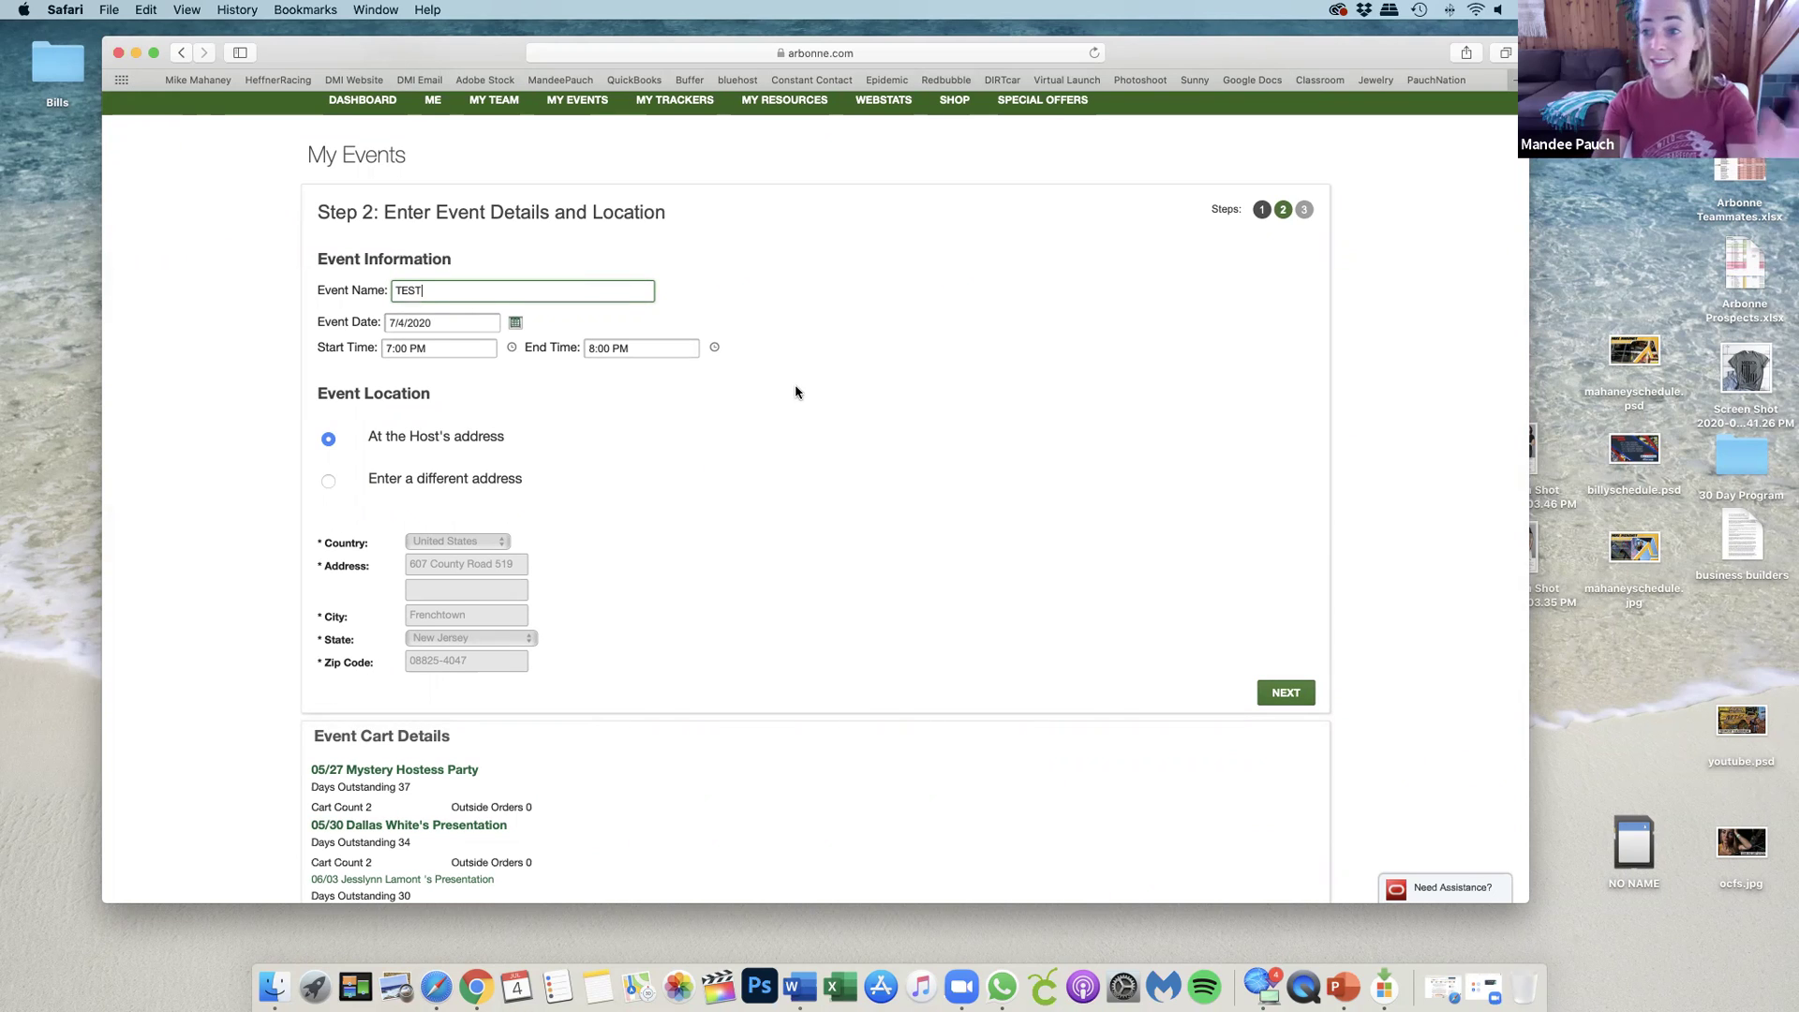
{"action": "left_click", "coordinate": [807, 440]}
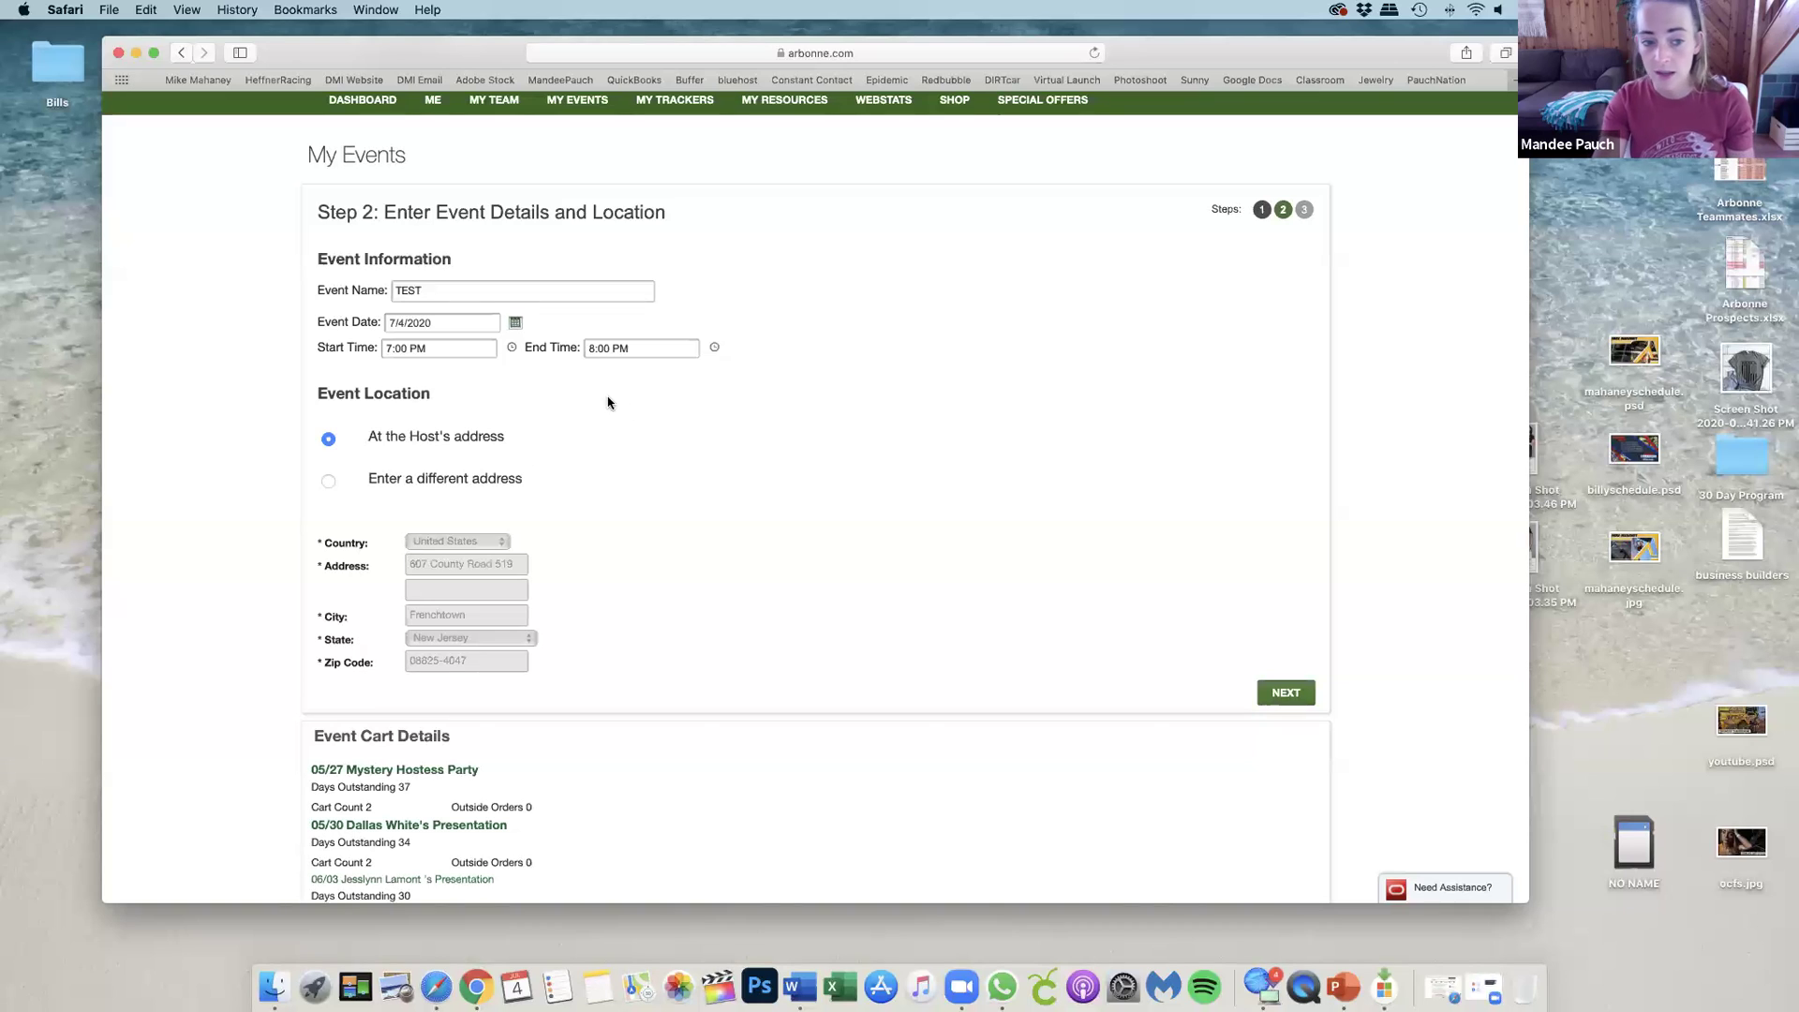
{"action": "scroll", "coordinate": [459, 422], "scroll_direction": "down", "scroll_amount": 5}
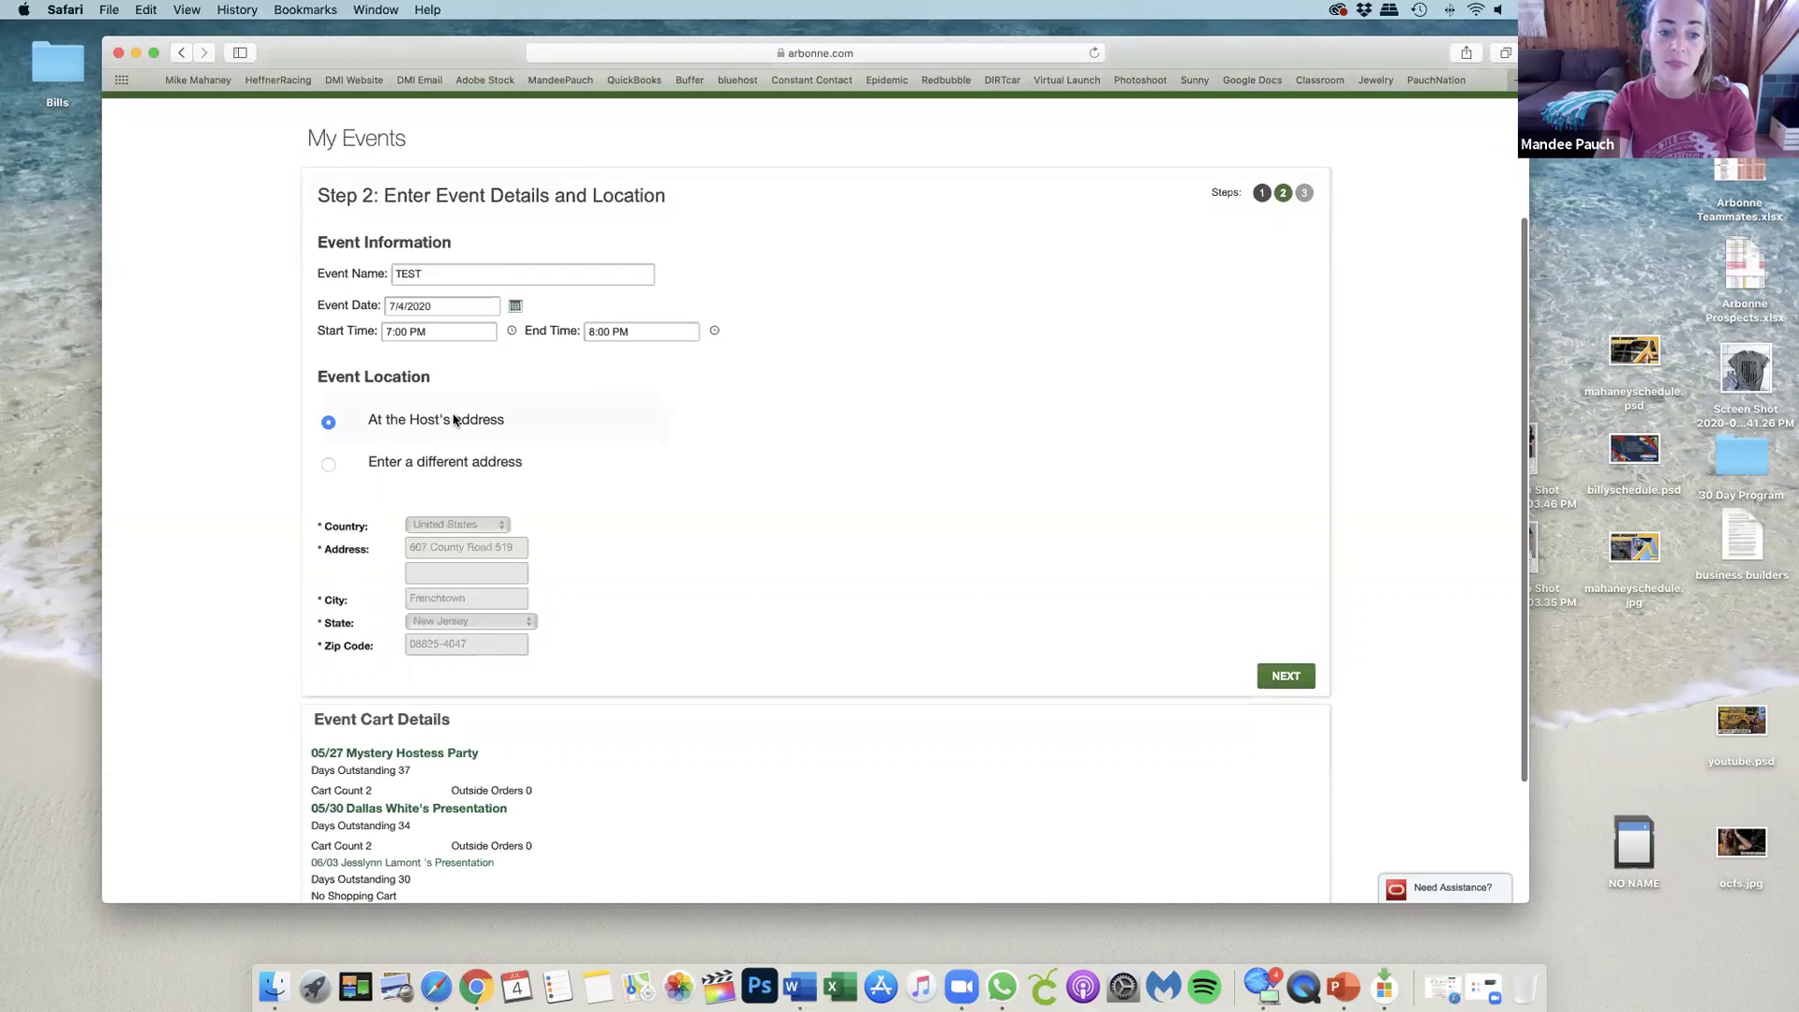
{"action": "left_click", "coordinate": [1291, 560]}
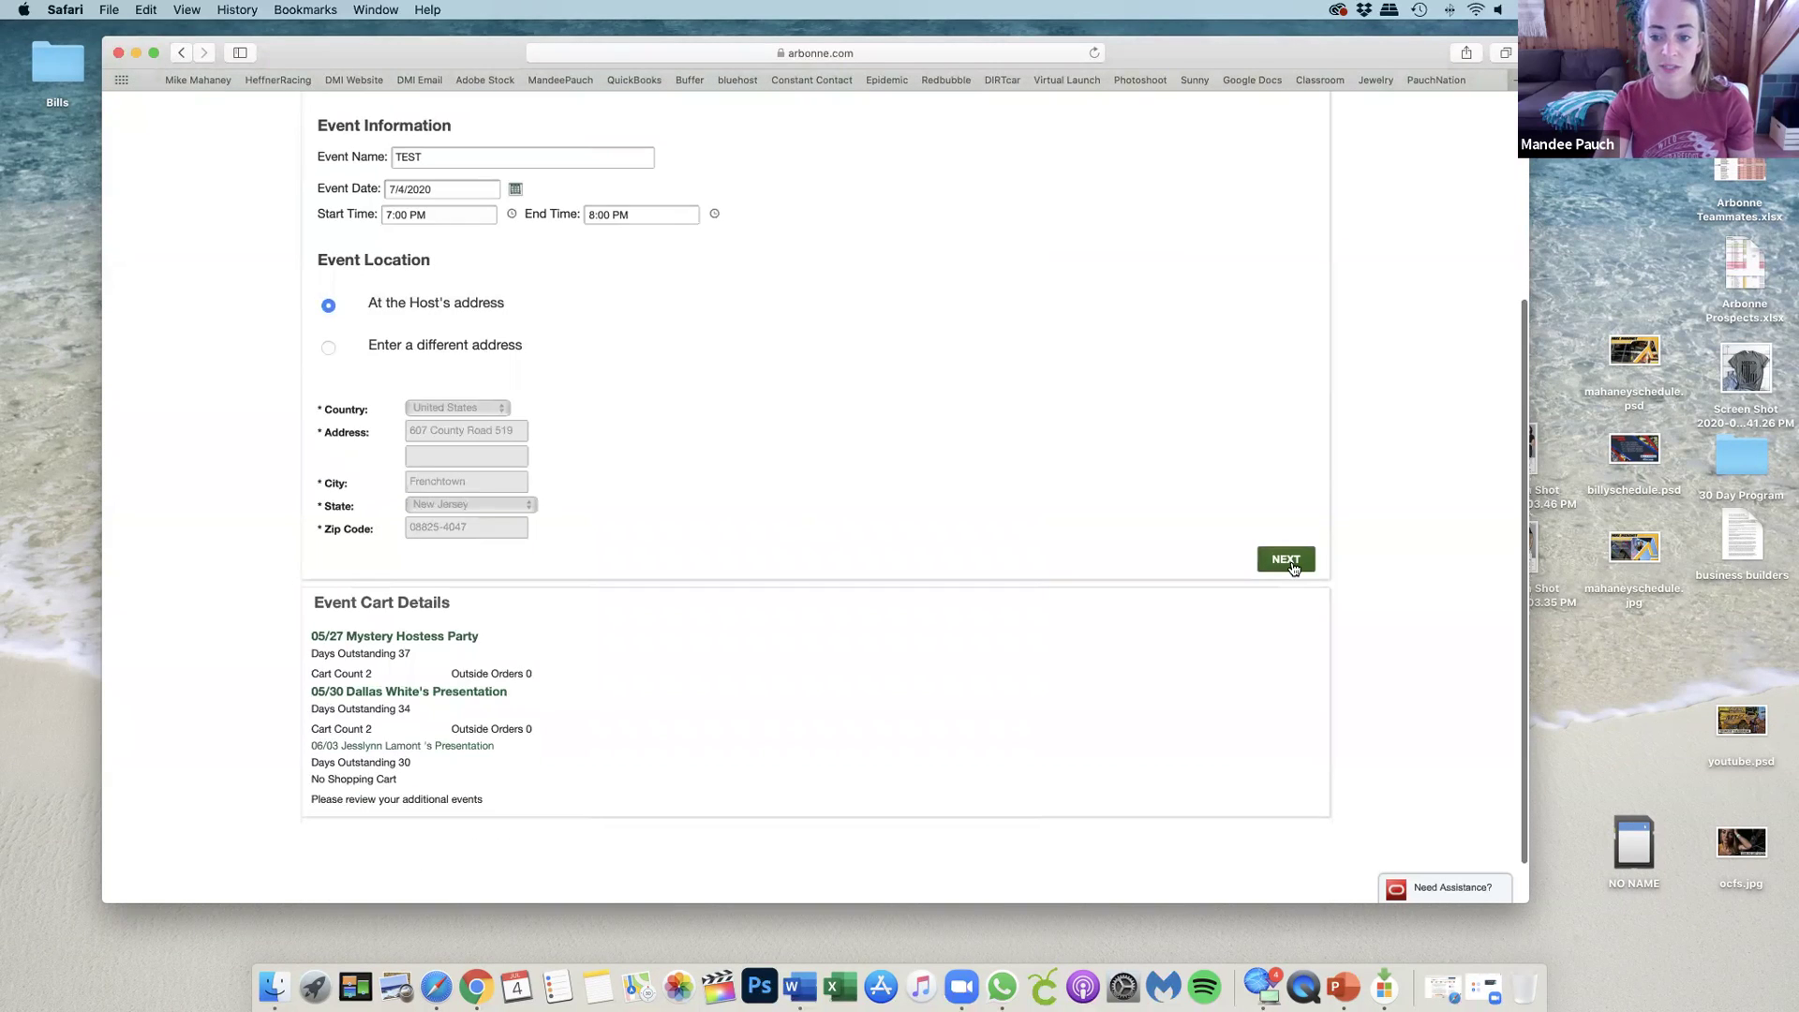
Review the next-action choices, highlighting Place Orders, and return to the My Events & Presentations list.
{"action": "scroll", "coordinate": [1393, 619], "scroll_direction": "down", "scroll_amount": 1}
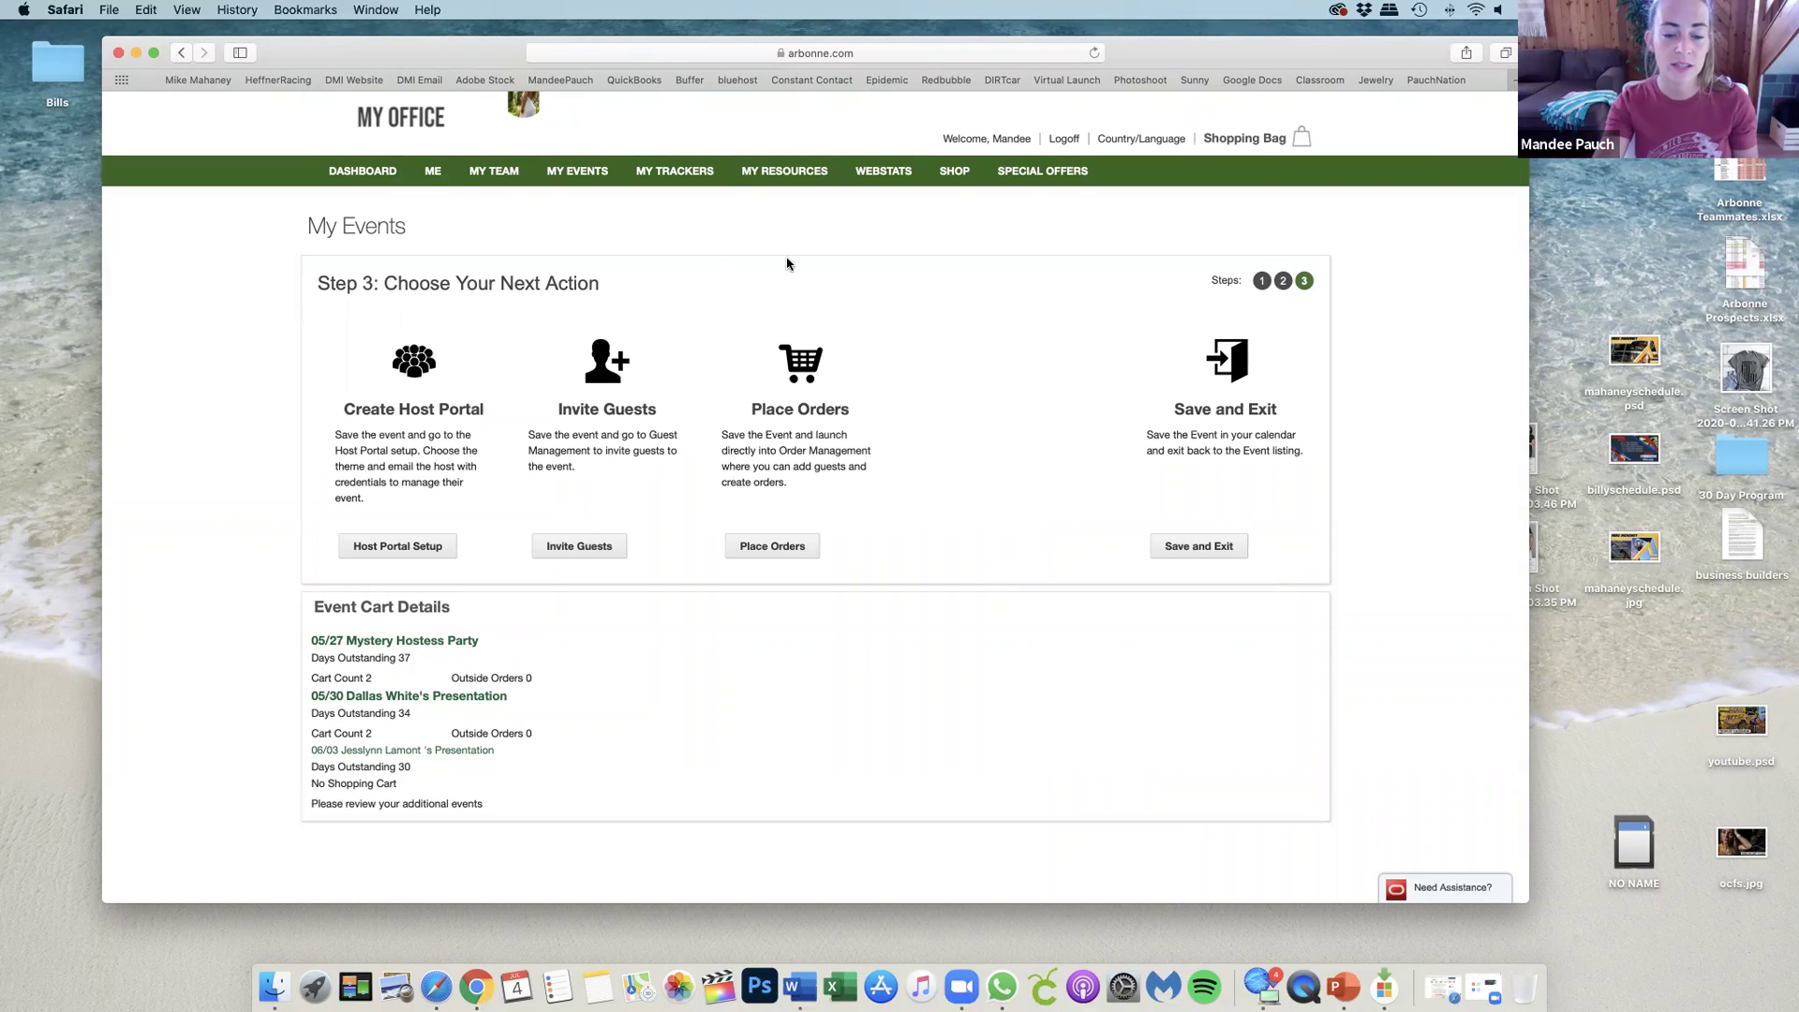
{"action": "scroll", "coordinate": [722, 249], "scroll_direction": "up", "scroll_amount": 2}
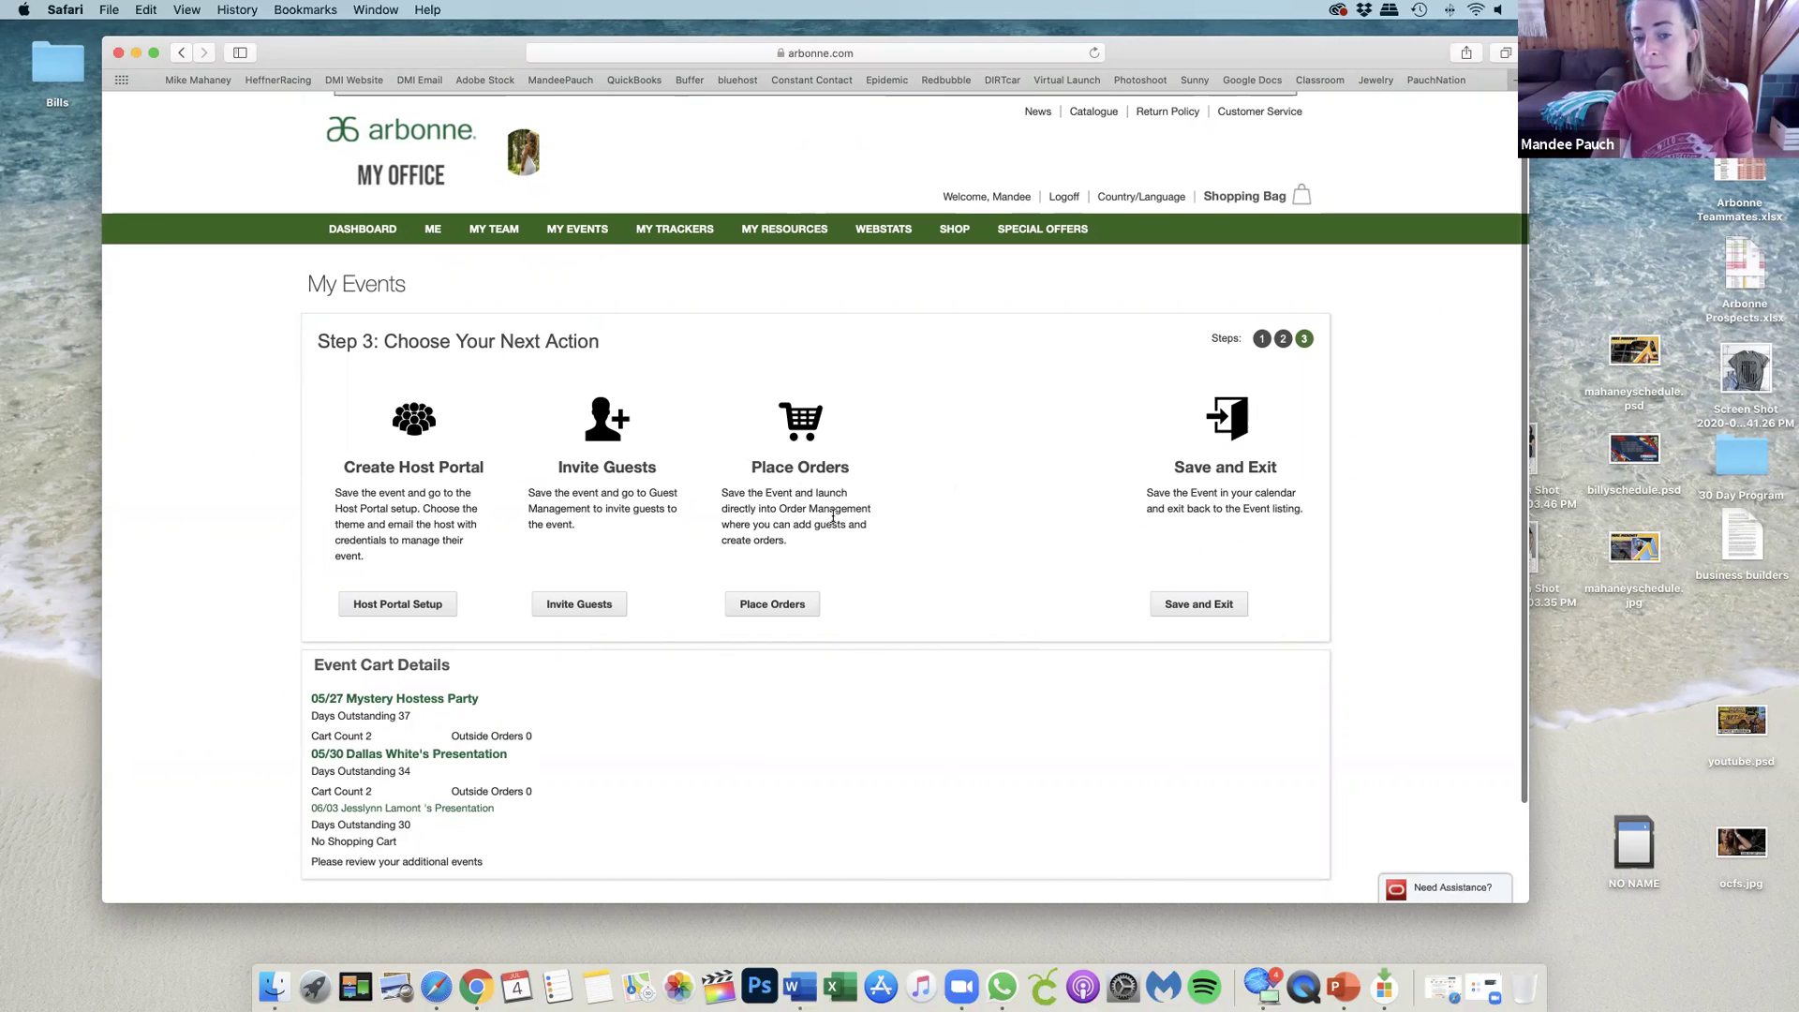
{"action": "triple_click", "coordinate": [852, 465]}
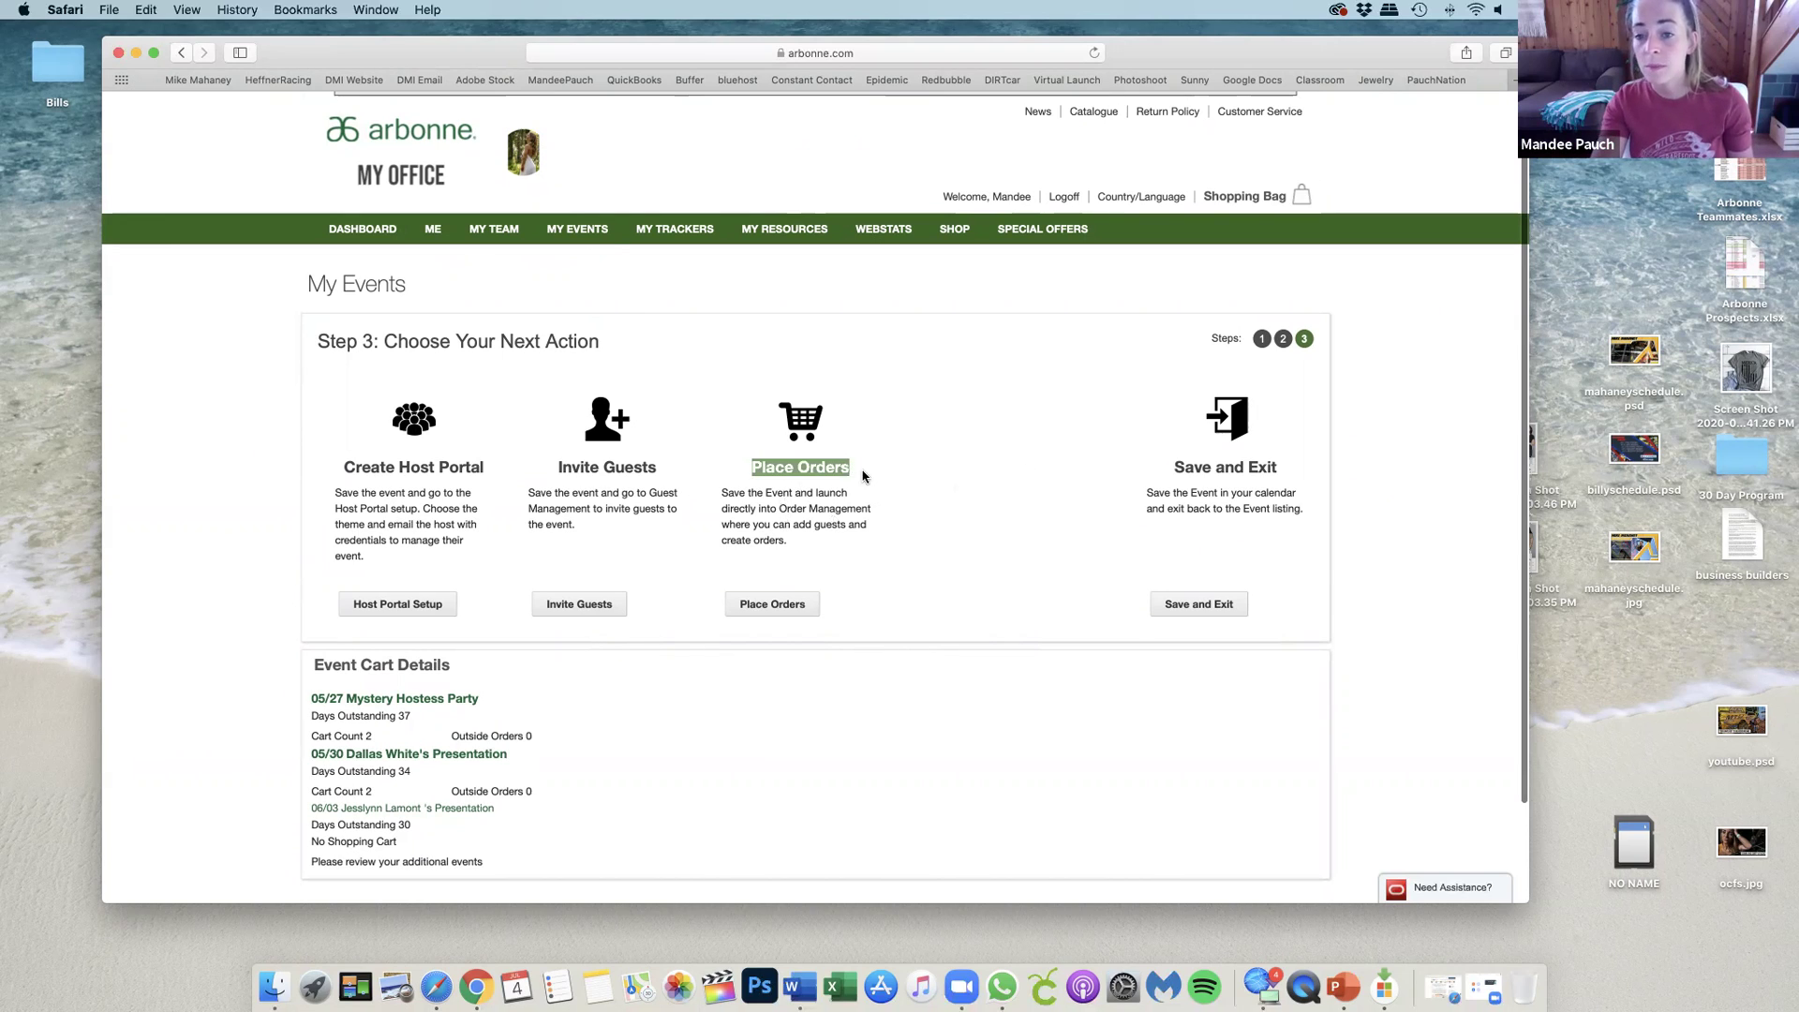
{"action": "left_click", "coordinate": [863, 475]}
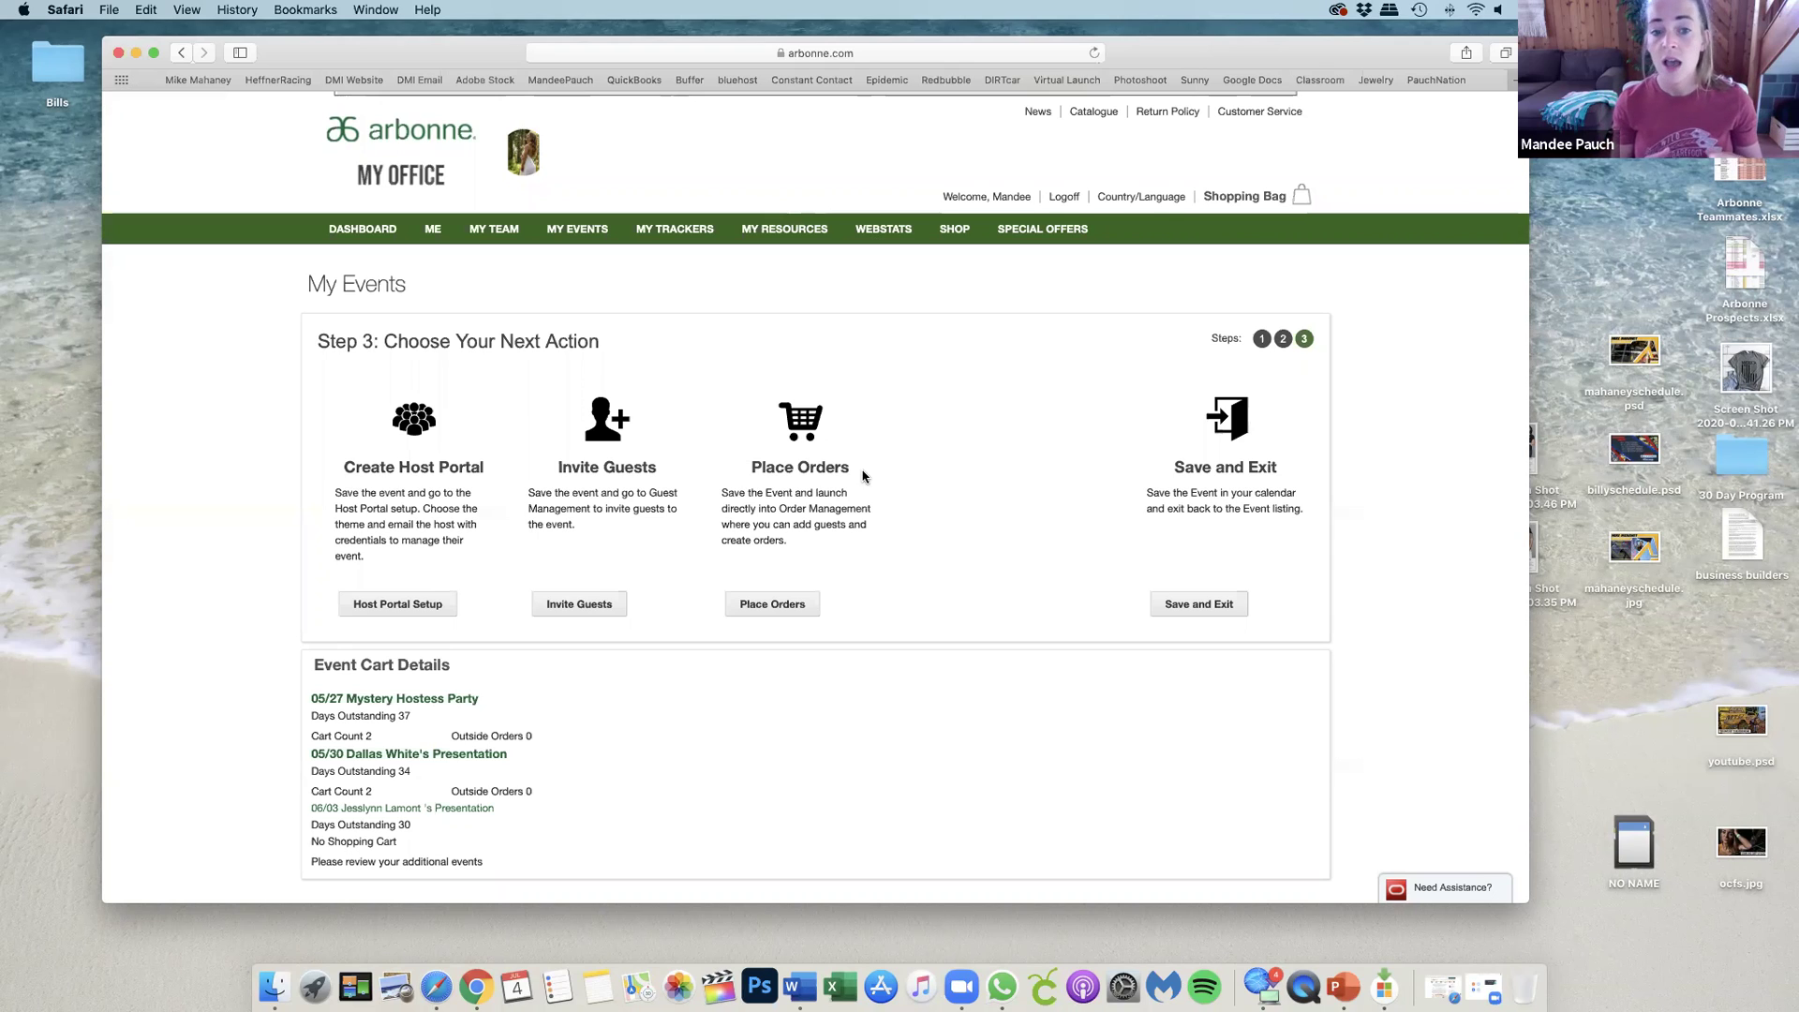
{"action": "left_click", "coordinate": [623, 262]}
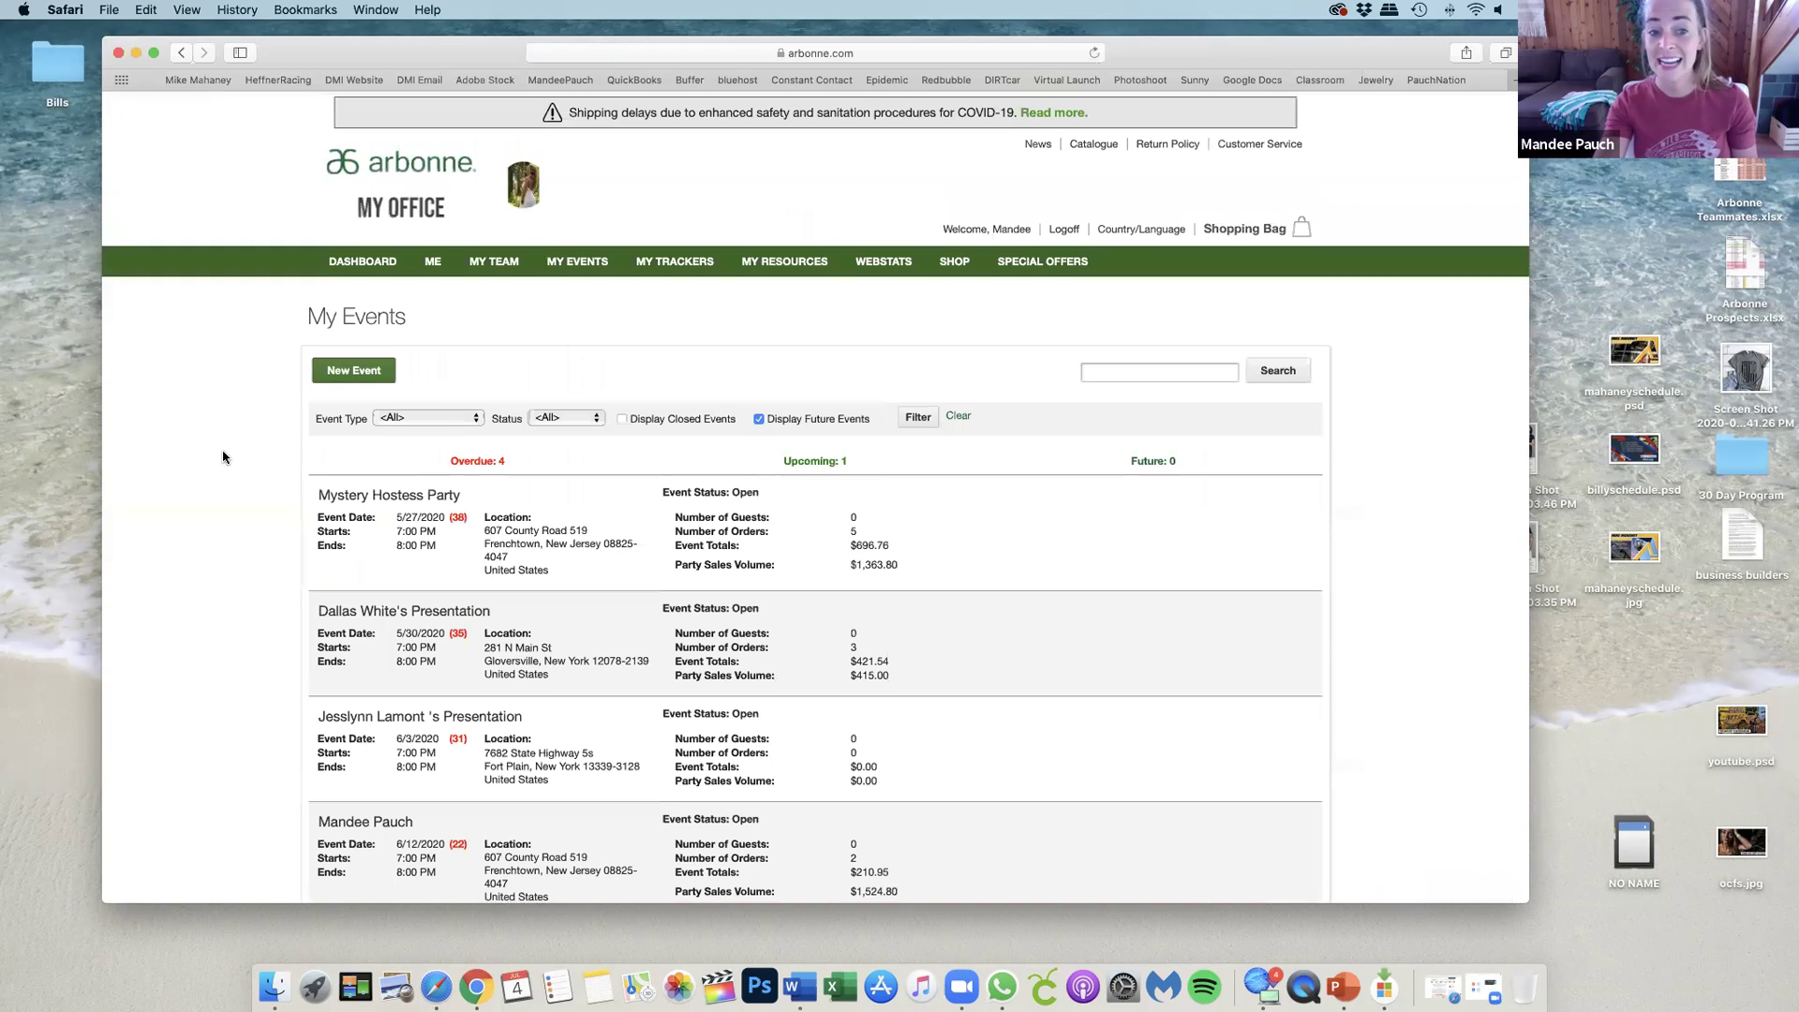
Open the TEST event from the events list and highlight its event ID.
{"action": "scroll", "coordinate": [222, 456], "scroll_direction": "down", "scroll_amount": 5}
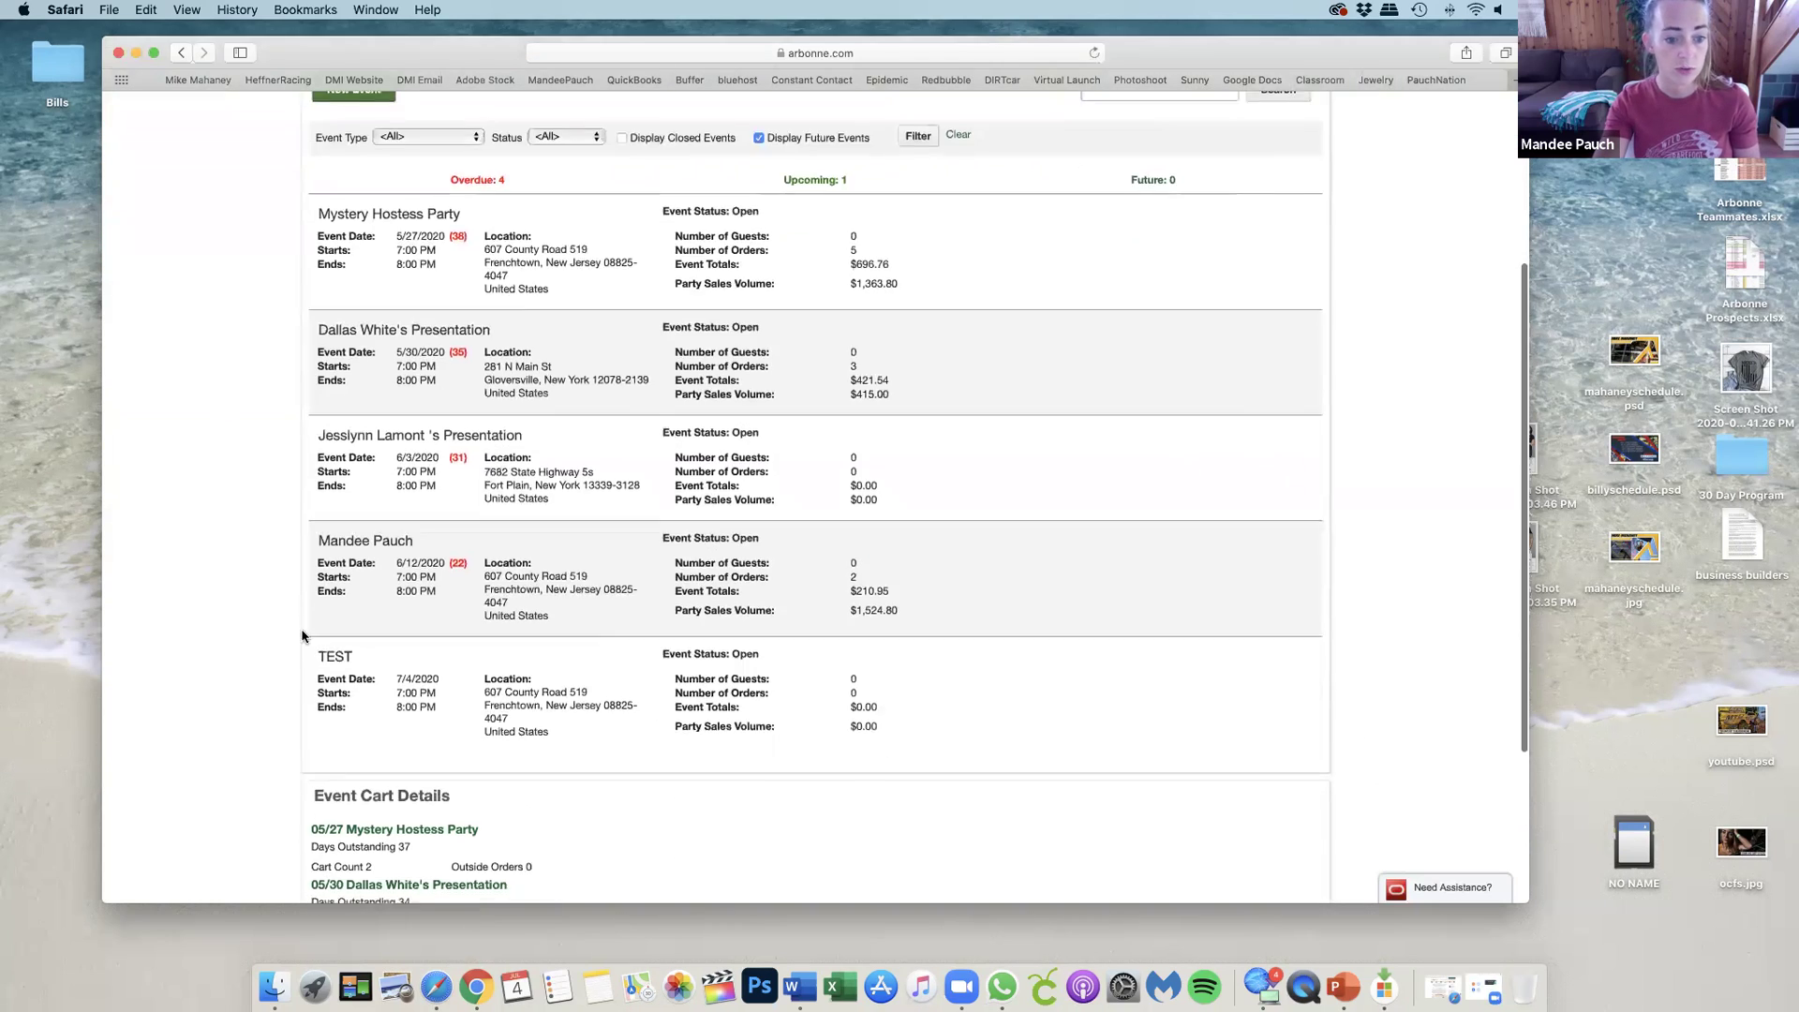
{"action": "left_click", "coordinate": [332, 656]}
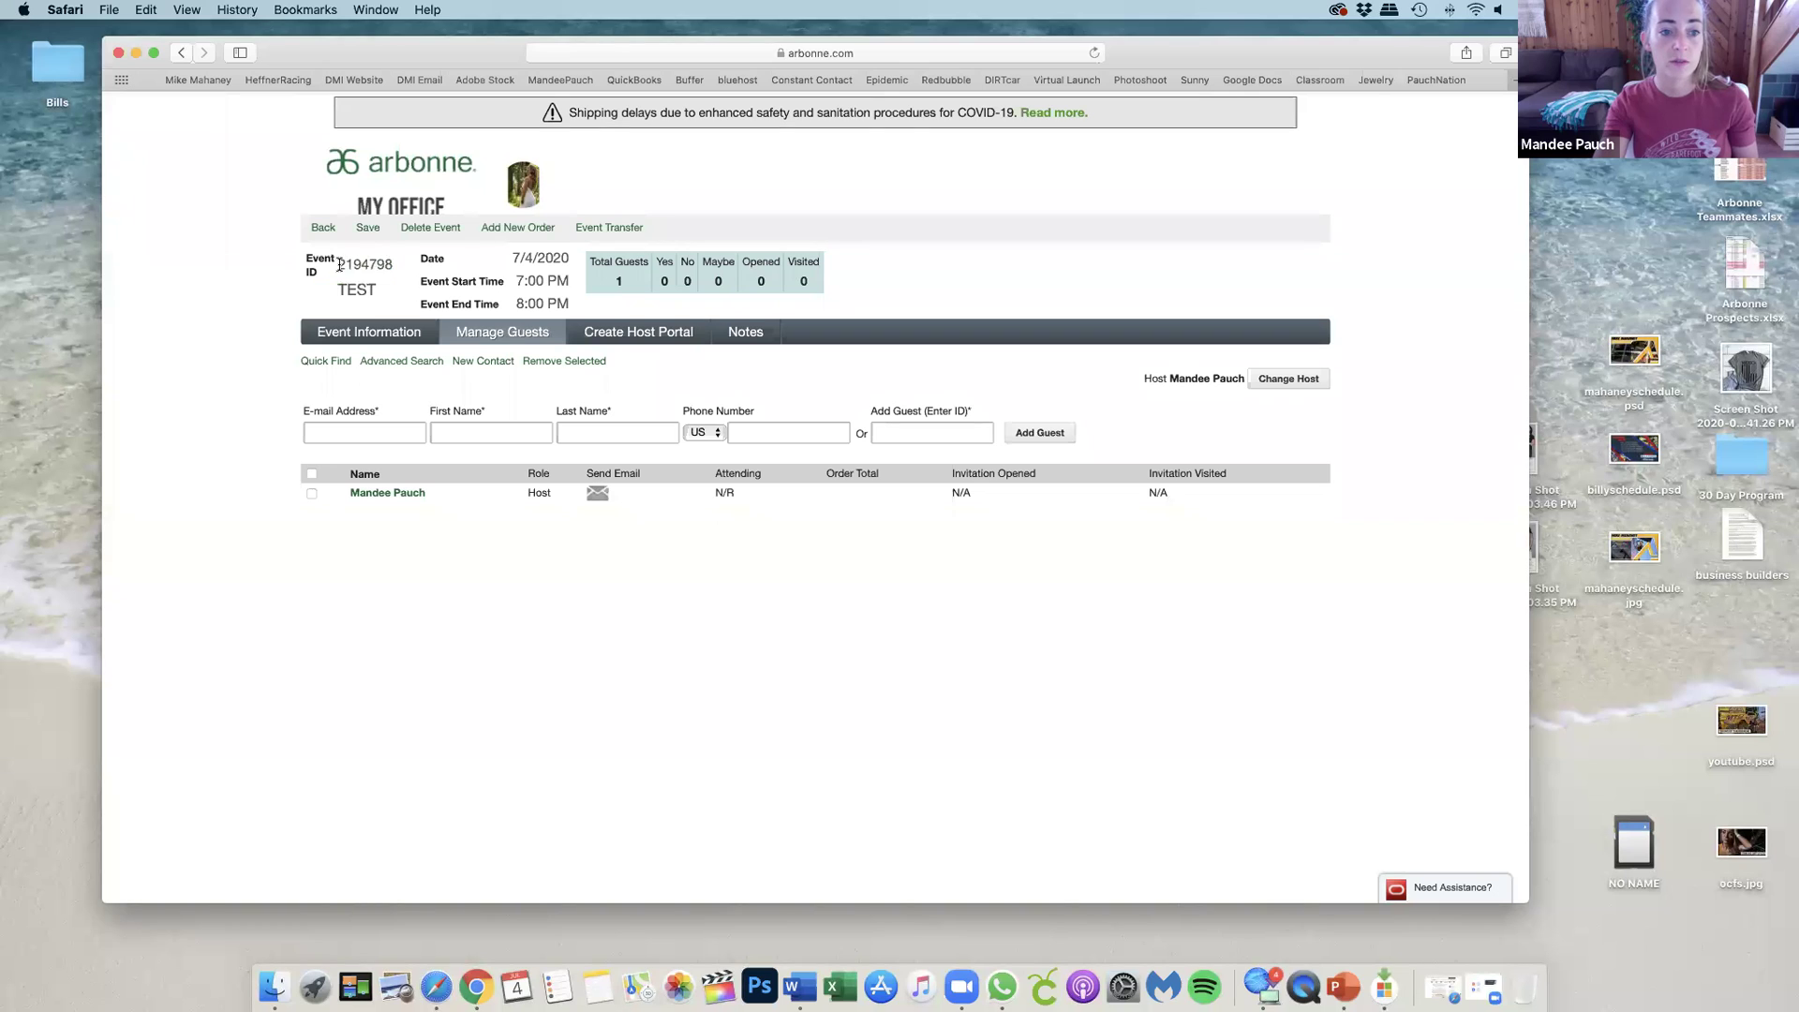
{"action": "left_click_drag", "start_coordinate": [339, 263], "coordinate": [399, 271]}
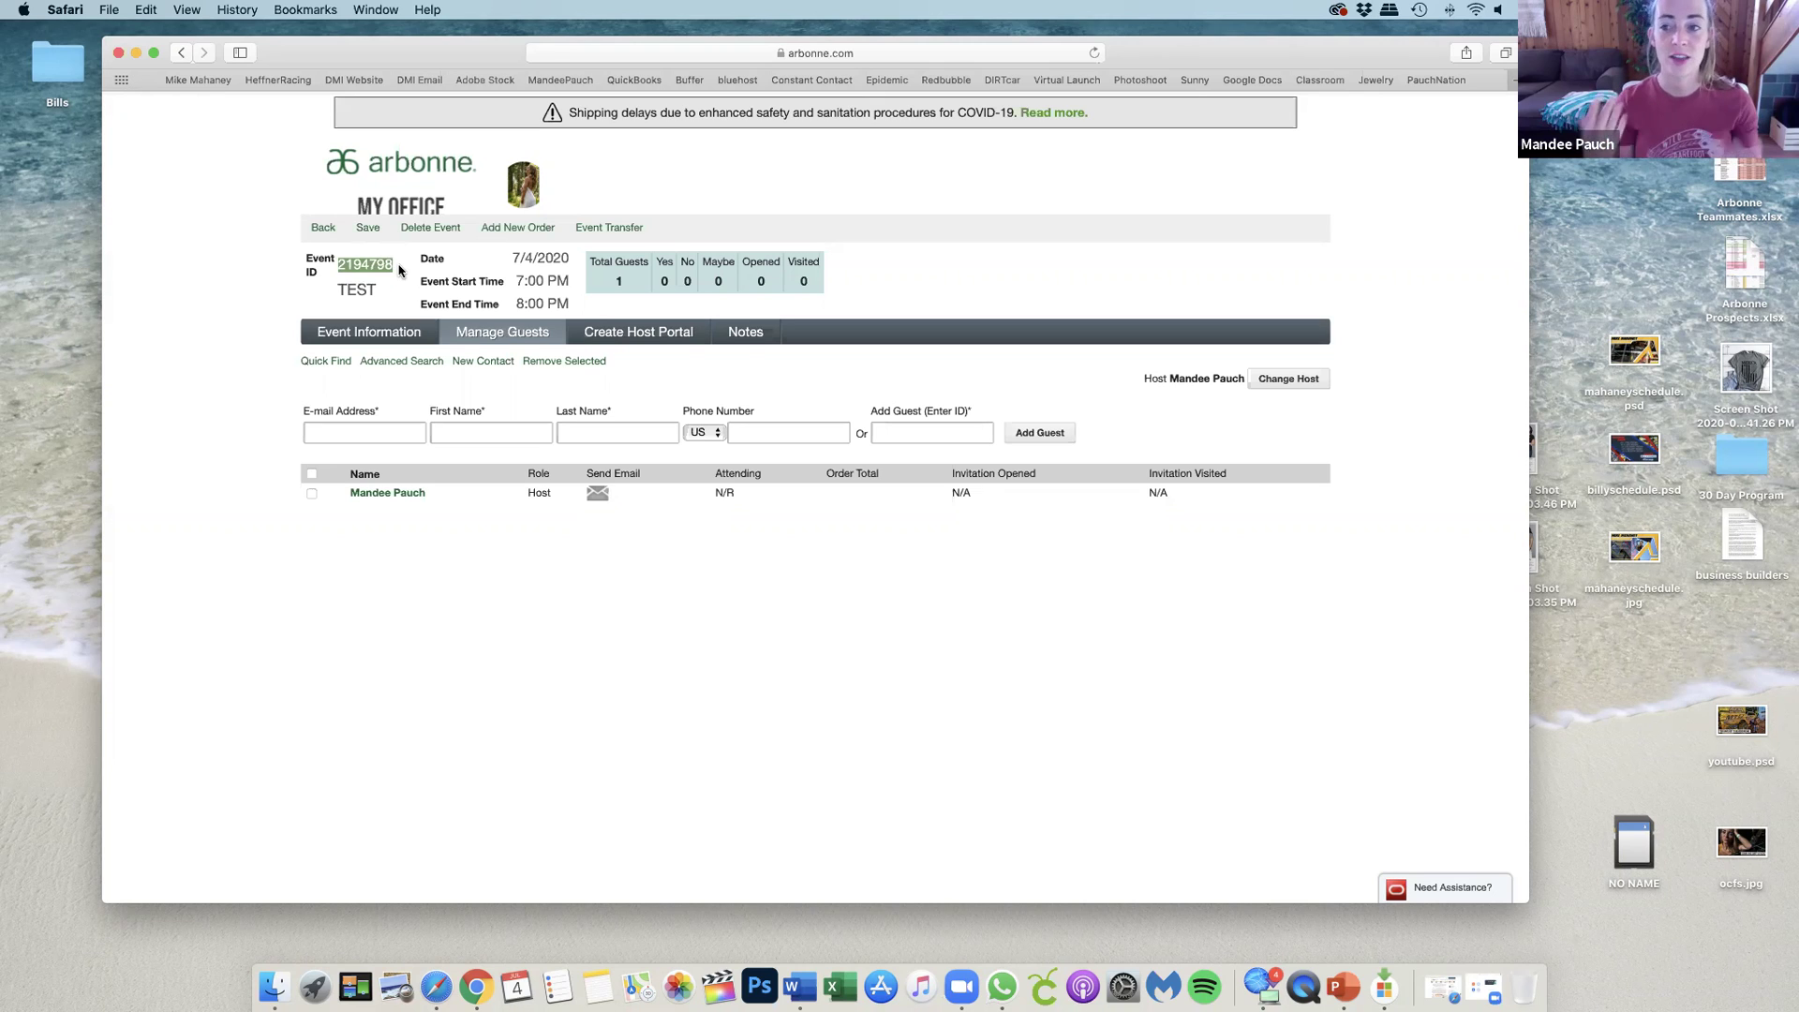
{"action": "left_click", "coordinate": [400, 272]}
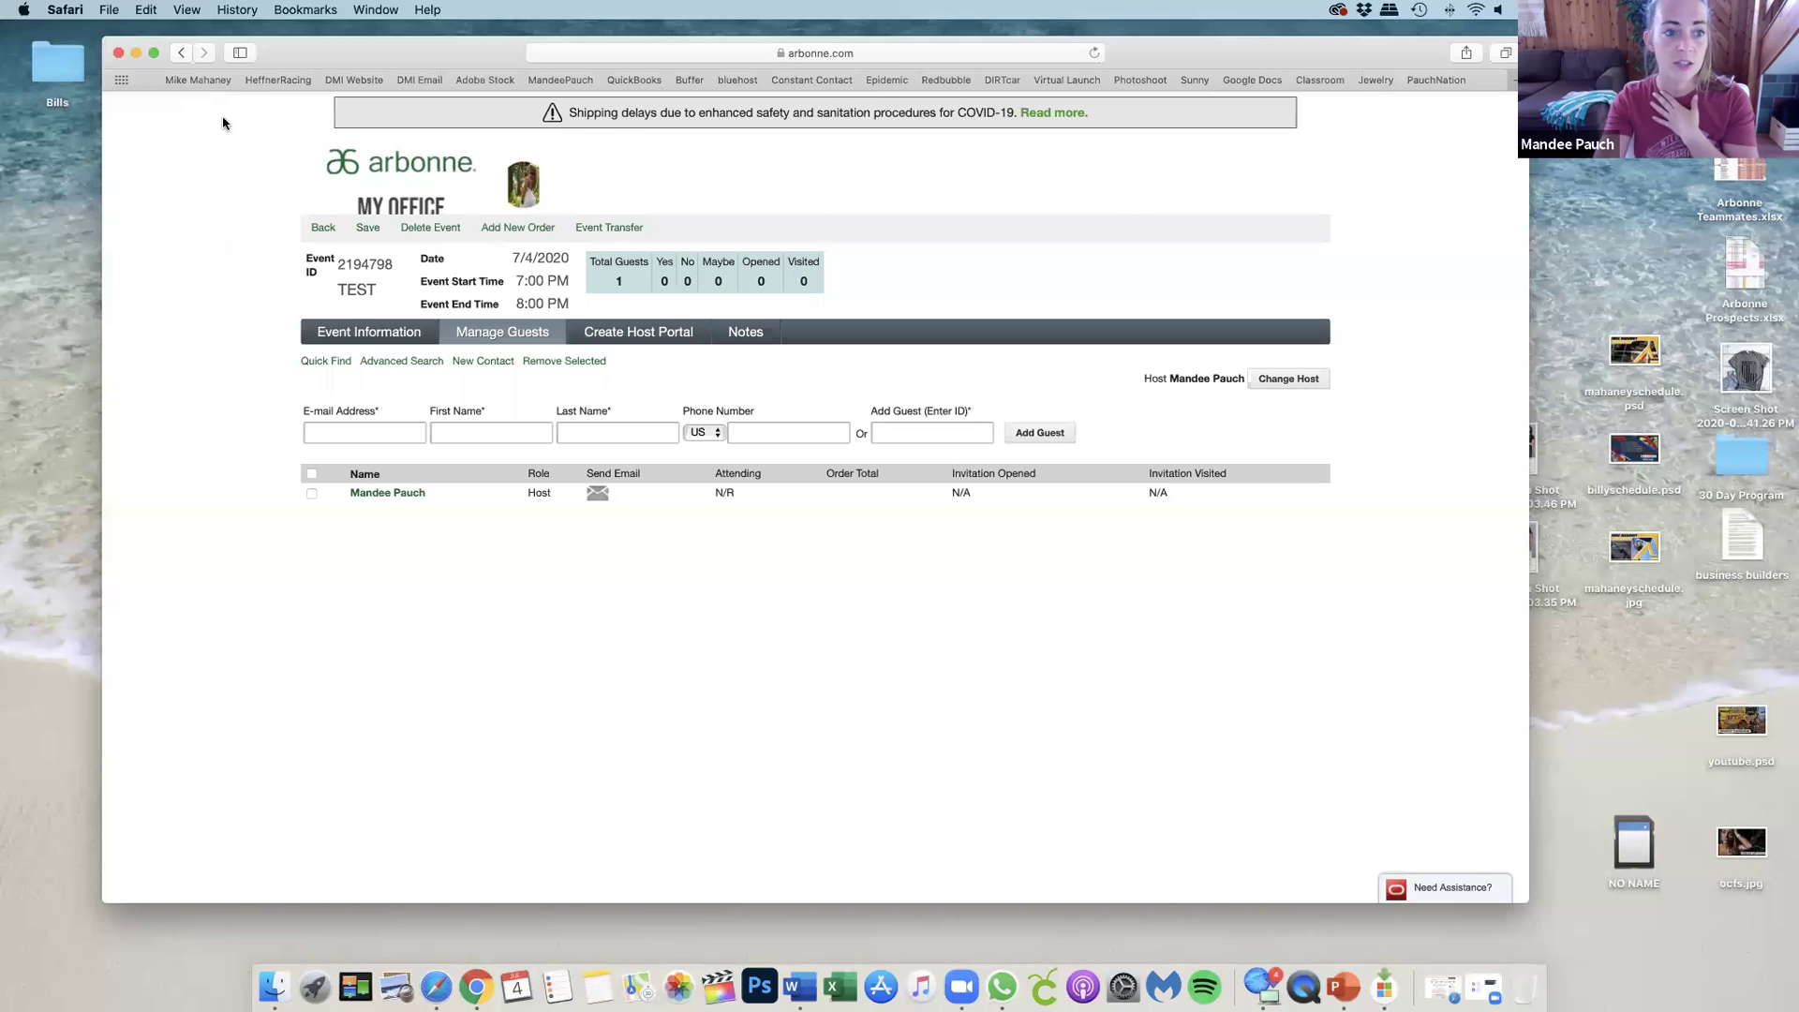
{"action": "left_click_drag", "start_coordinate": [354, 264], "coordinate": [395, 259]}
Return to the events list and highlight the overdue day counts beside the older events' dates.
{"action": "left_click", "coordinate": [184, 52]}
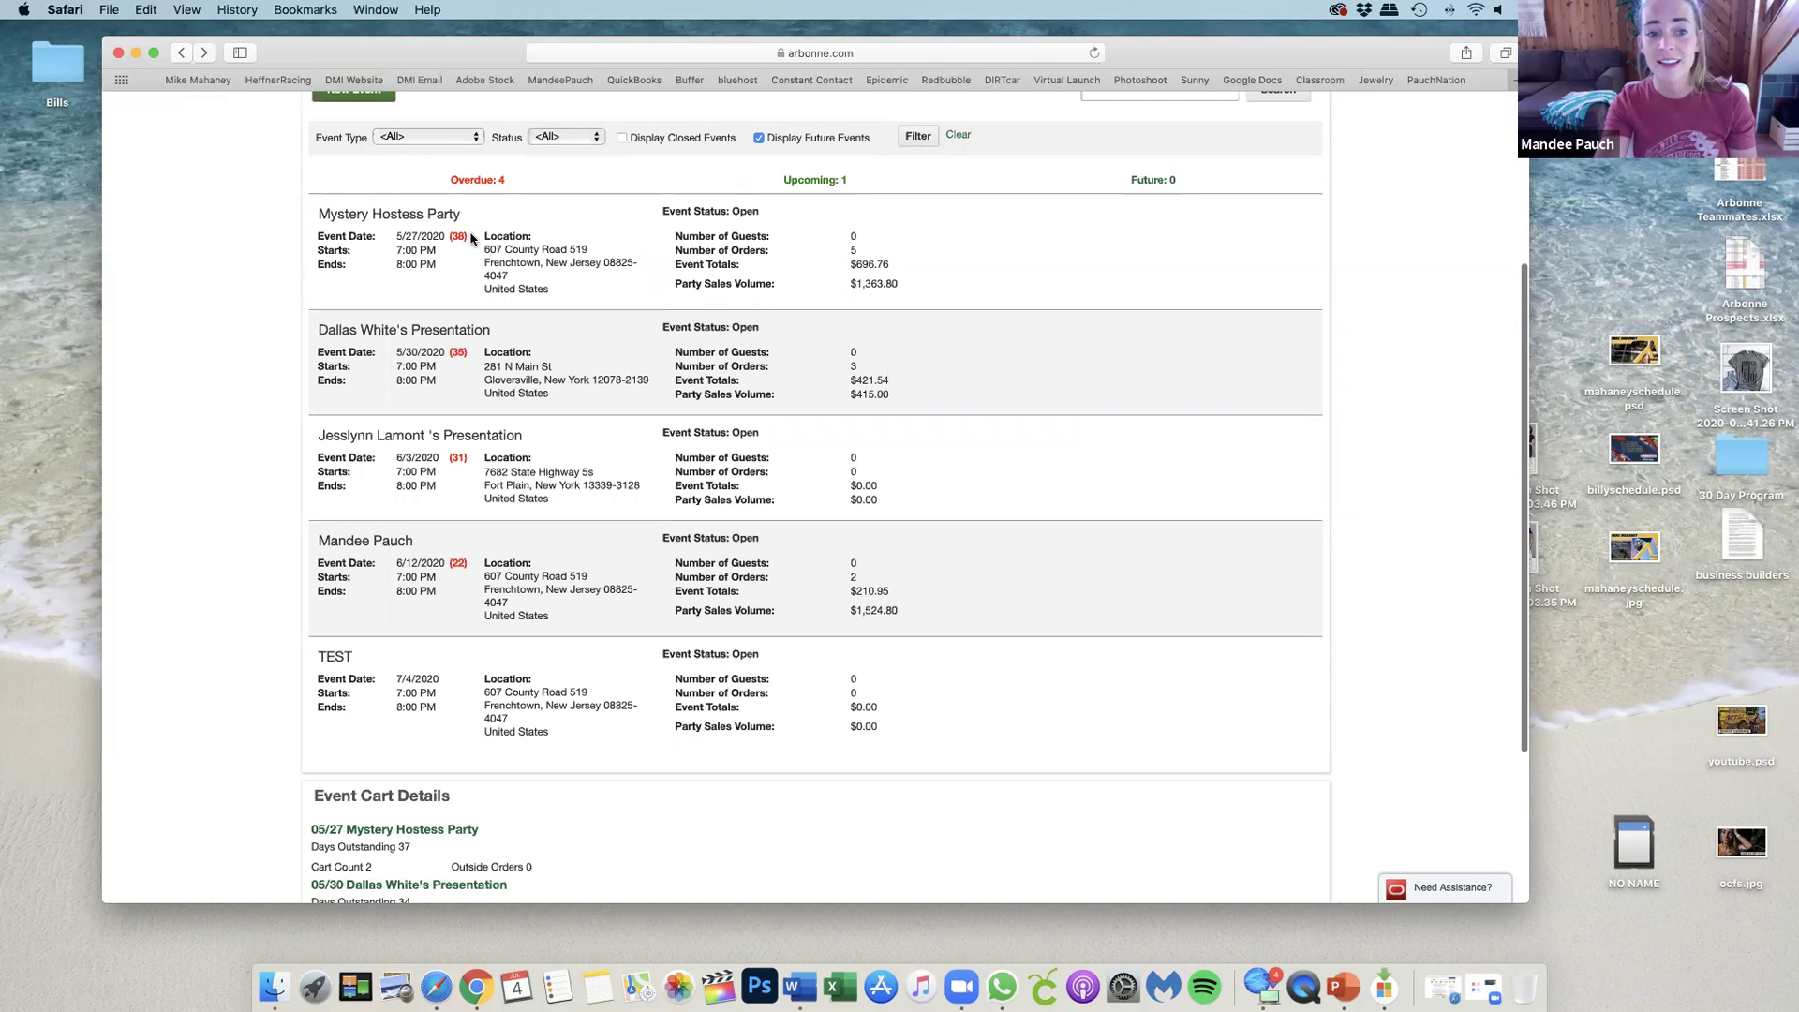
{"action": "left_click_drag", "start_coordinate": [470, 237], "coordinate": [444, 235]}
{"action": "left_click_drag", "start_coordinate": [470, 353], "coordinate": [457, 352]}
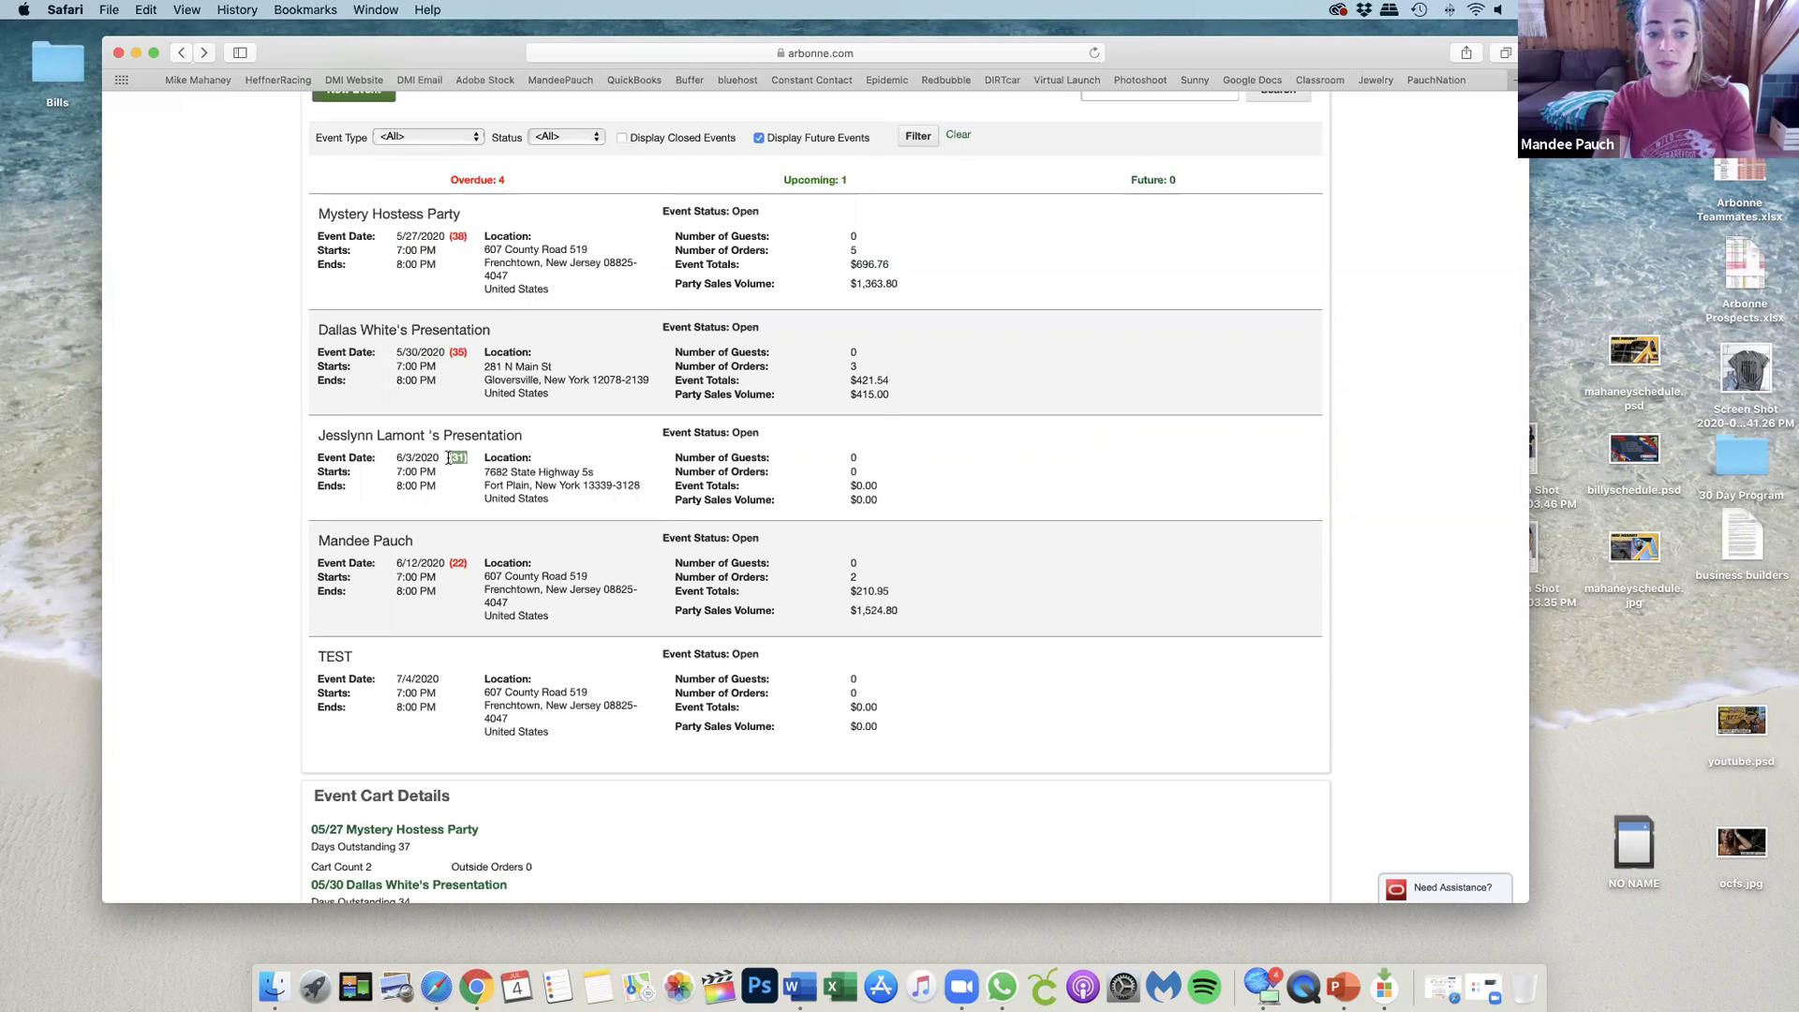
{"action": "scroll", "coordinate": [466, 462], "scroll_direction": "up", "scroll_amount": 3}
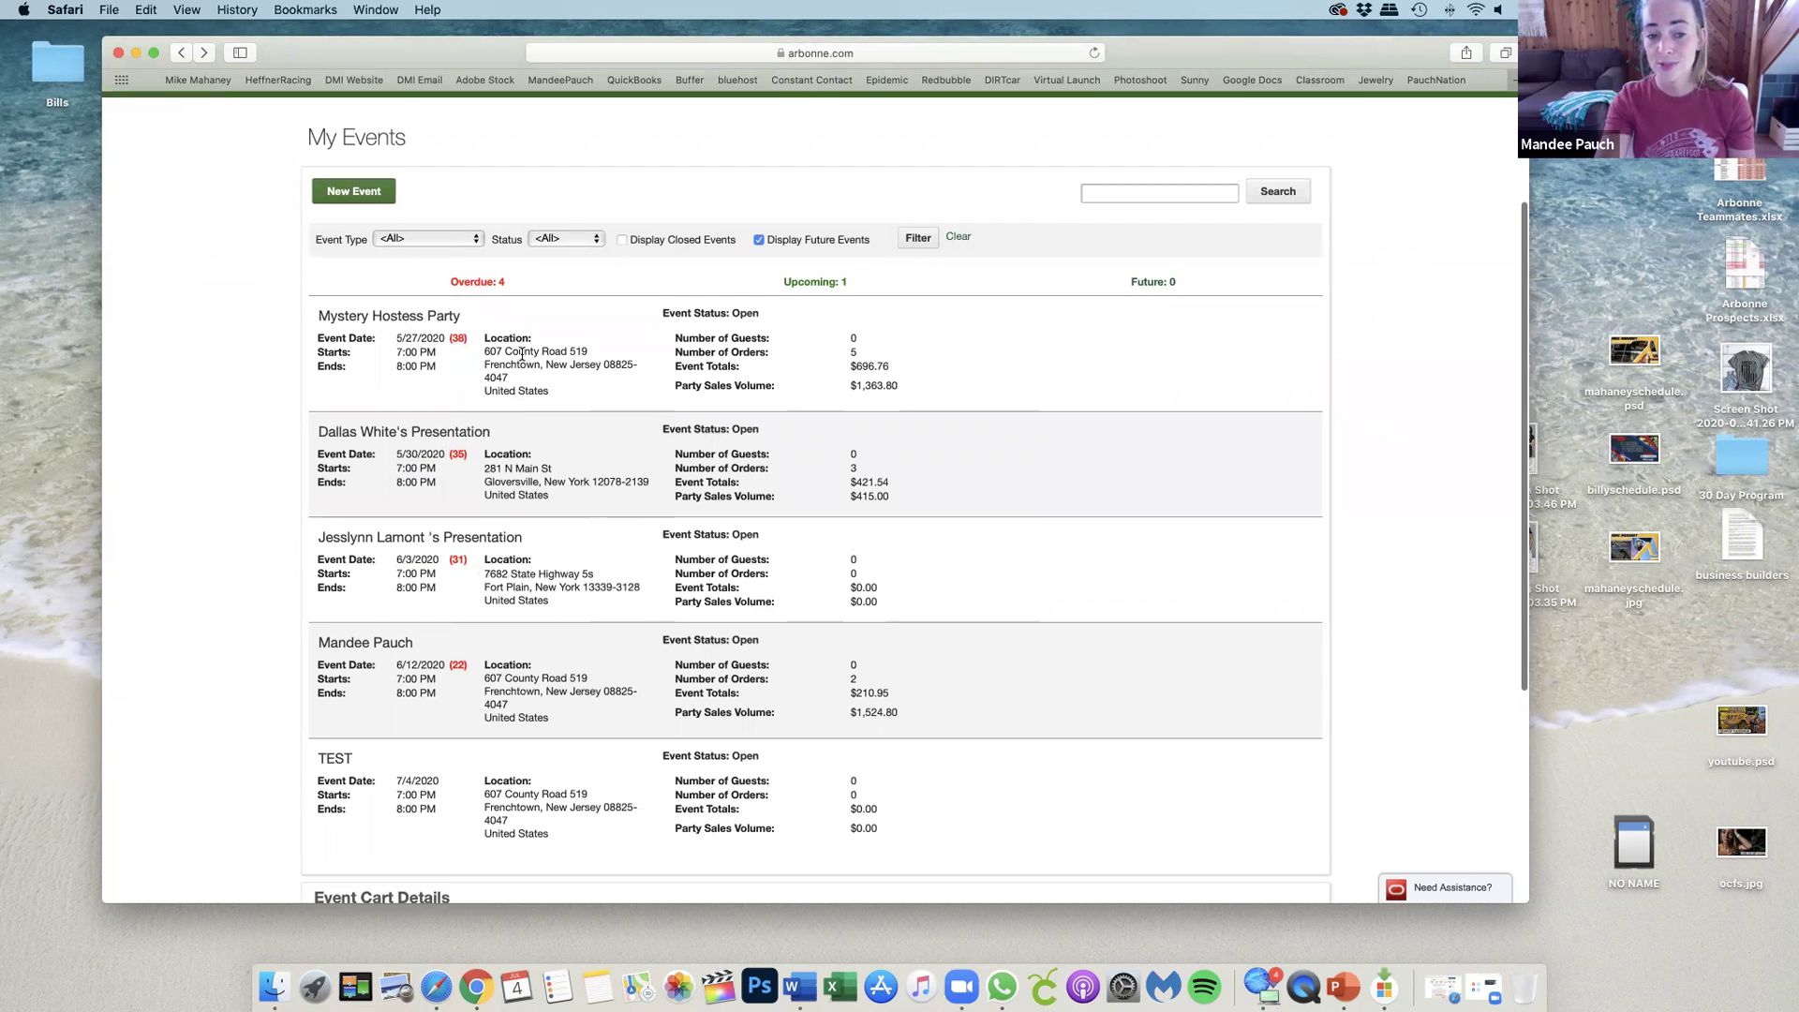
Open the Mystery Hostess Party event, go to its order summary, and open the host's order.
{"action": "left_click", "coordinate": [445, 320]}
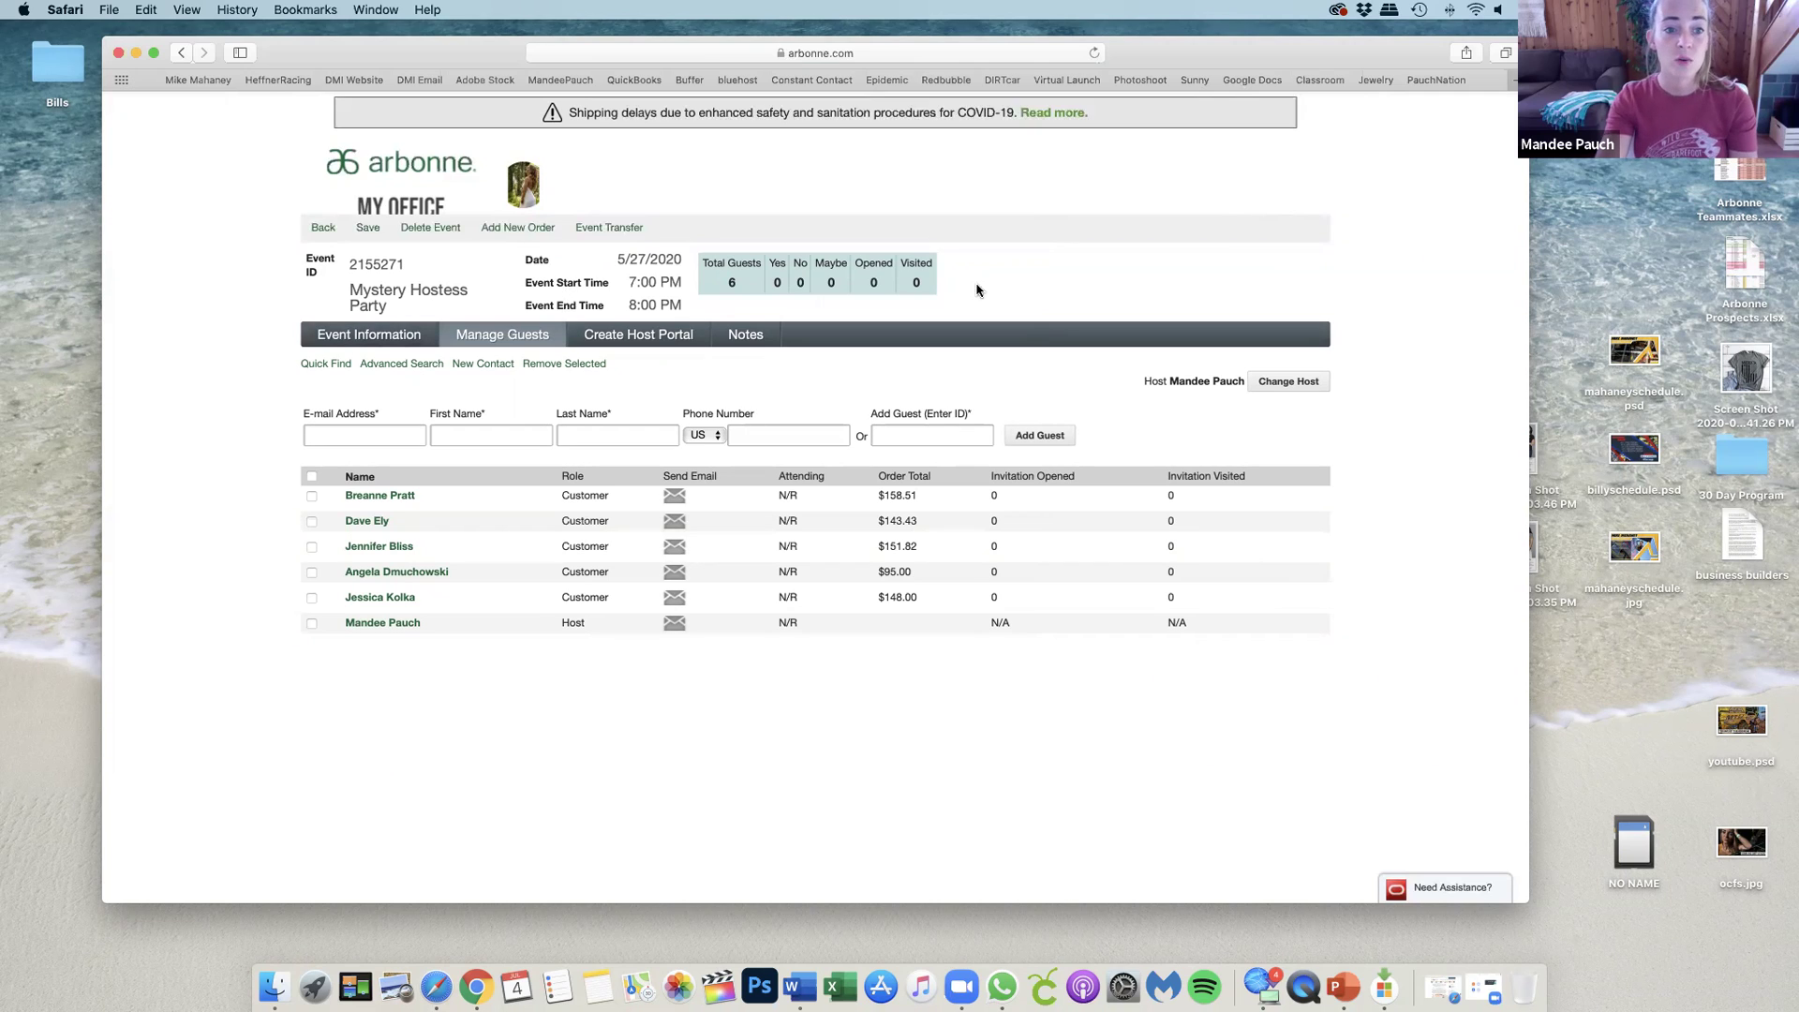
{"action": "left_click", "coordinate": [506, 228]}
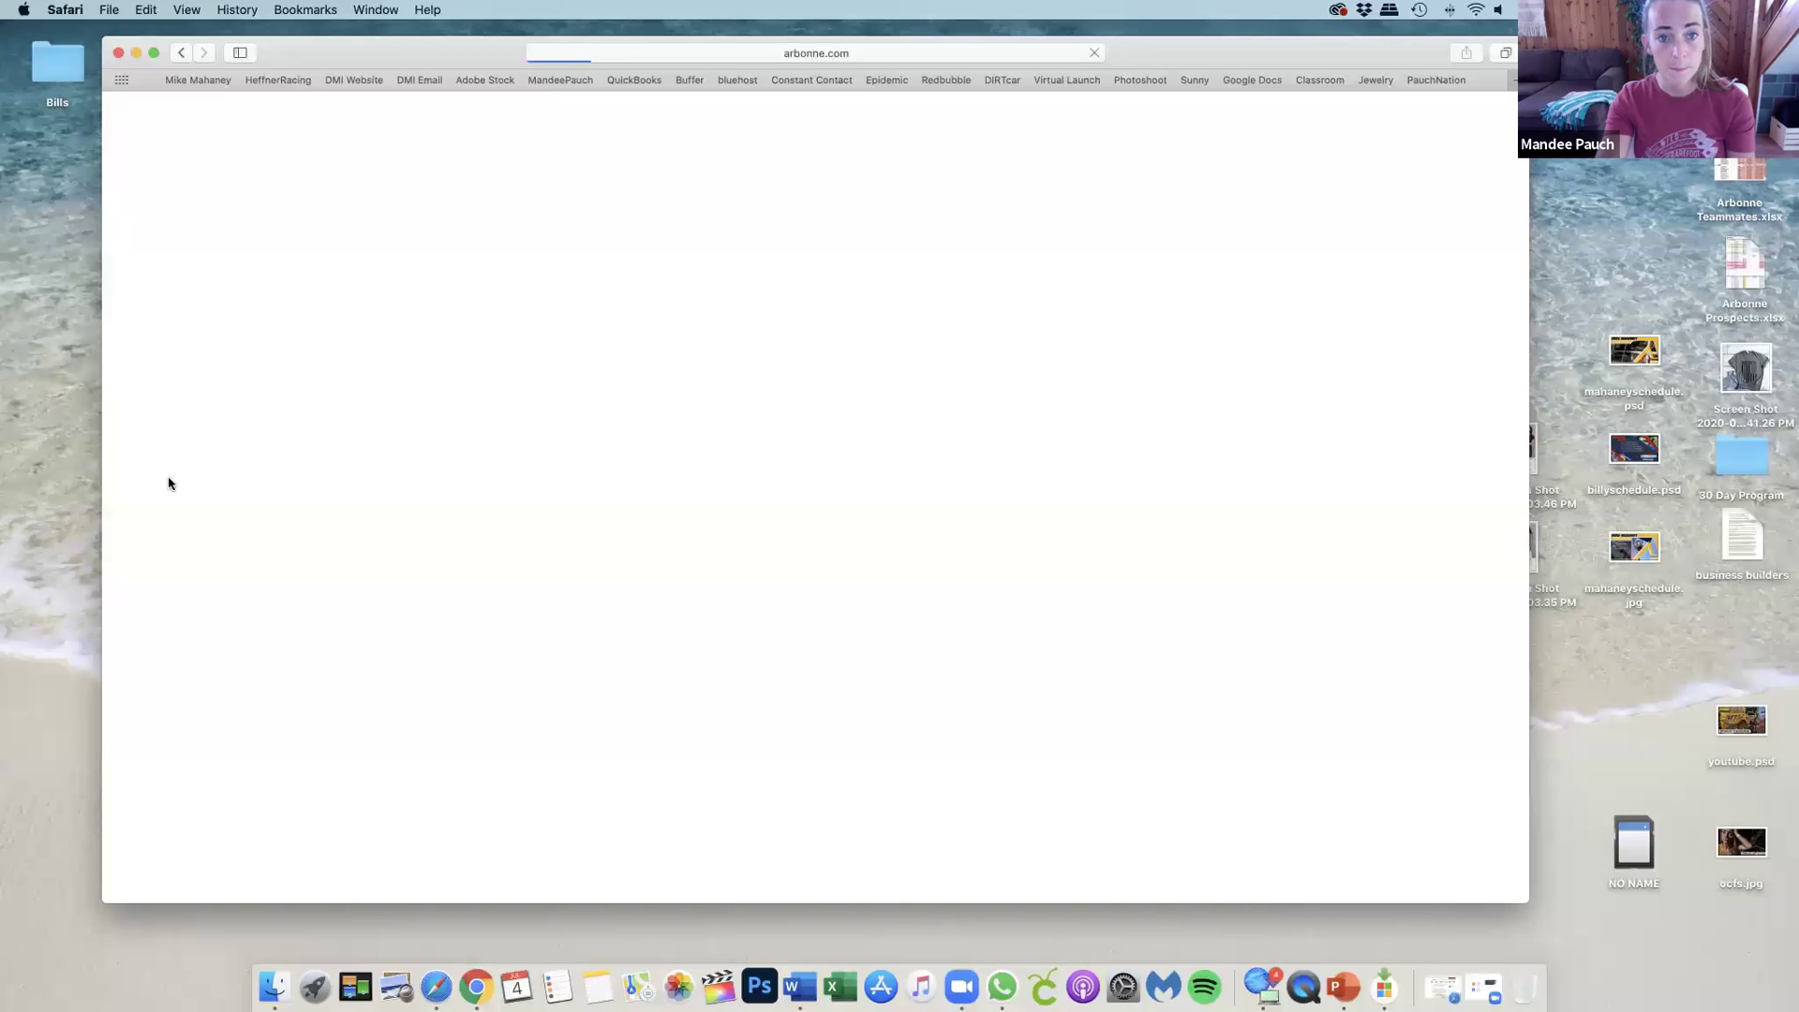
{"action": "scroll", "coordinate": [168, 481], "scroll_direction": "down", "scroll_amount": 3}
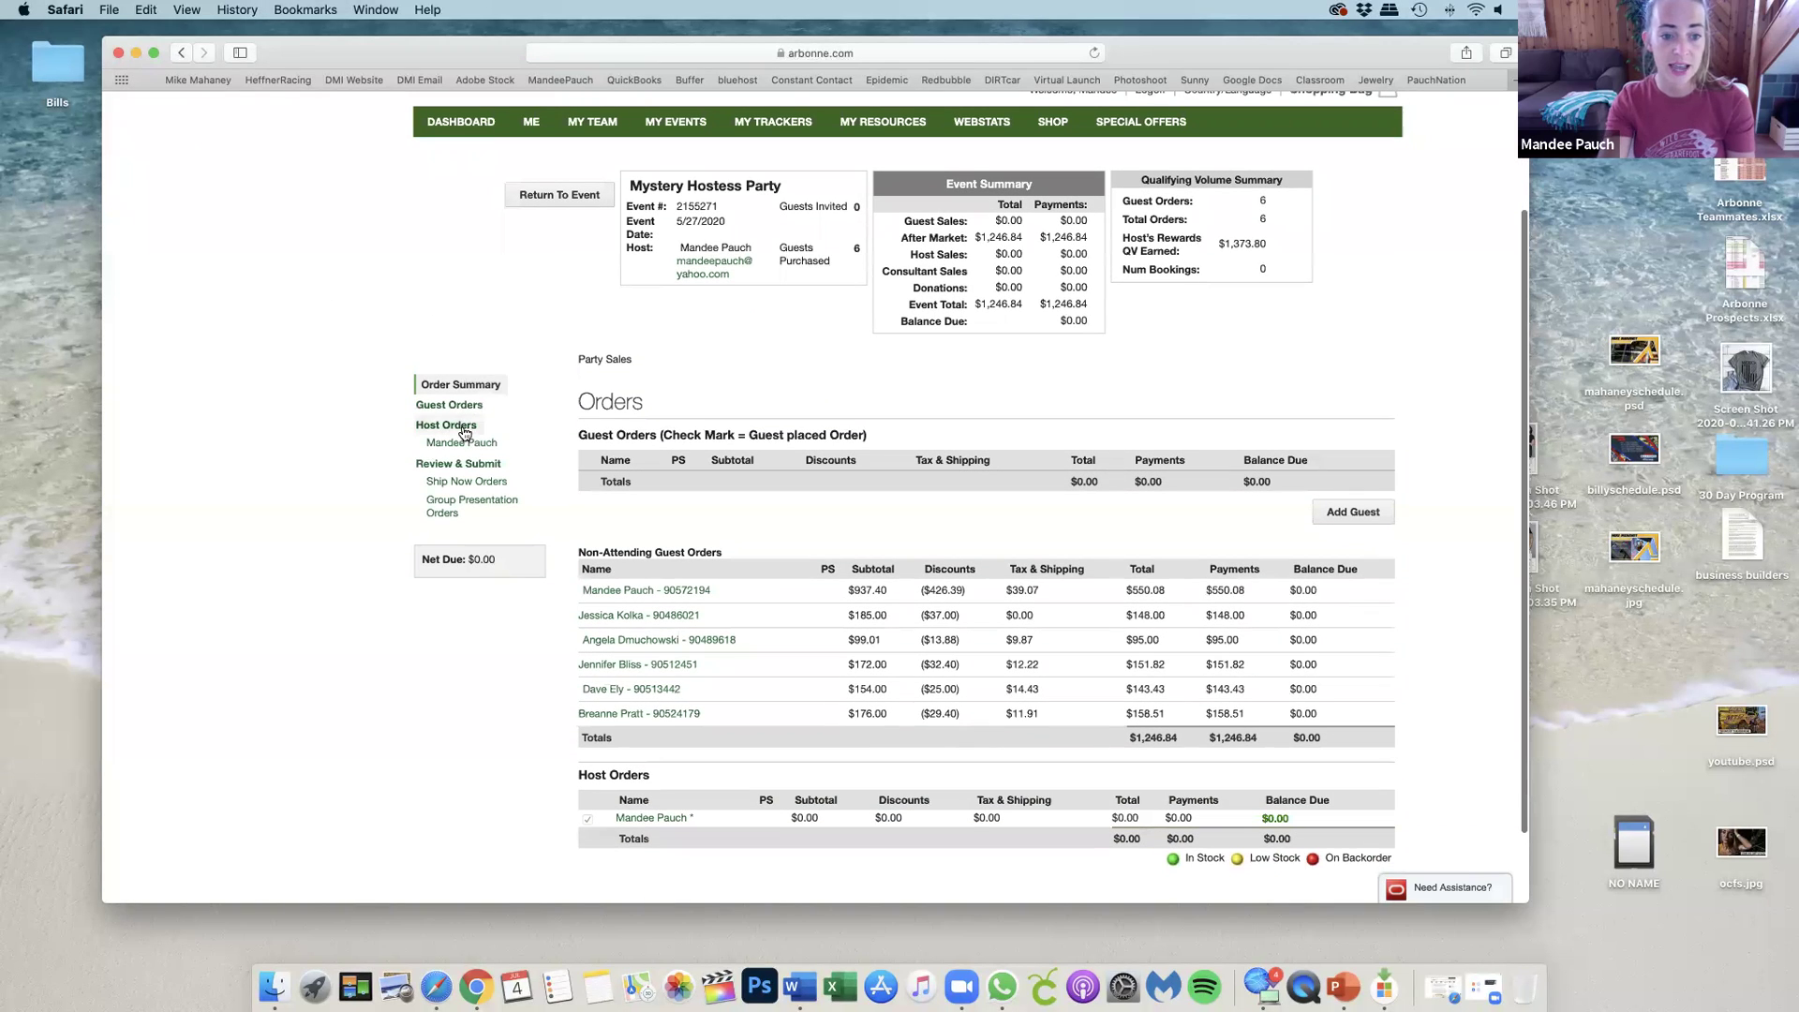
{"action": "left_click", "coordinate": [462, 442]}
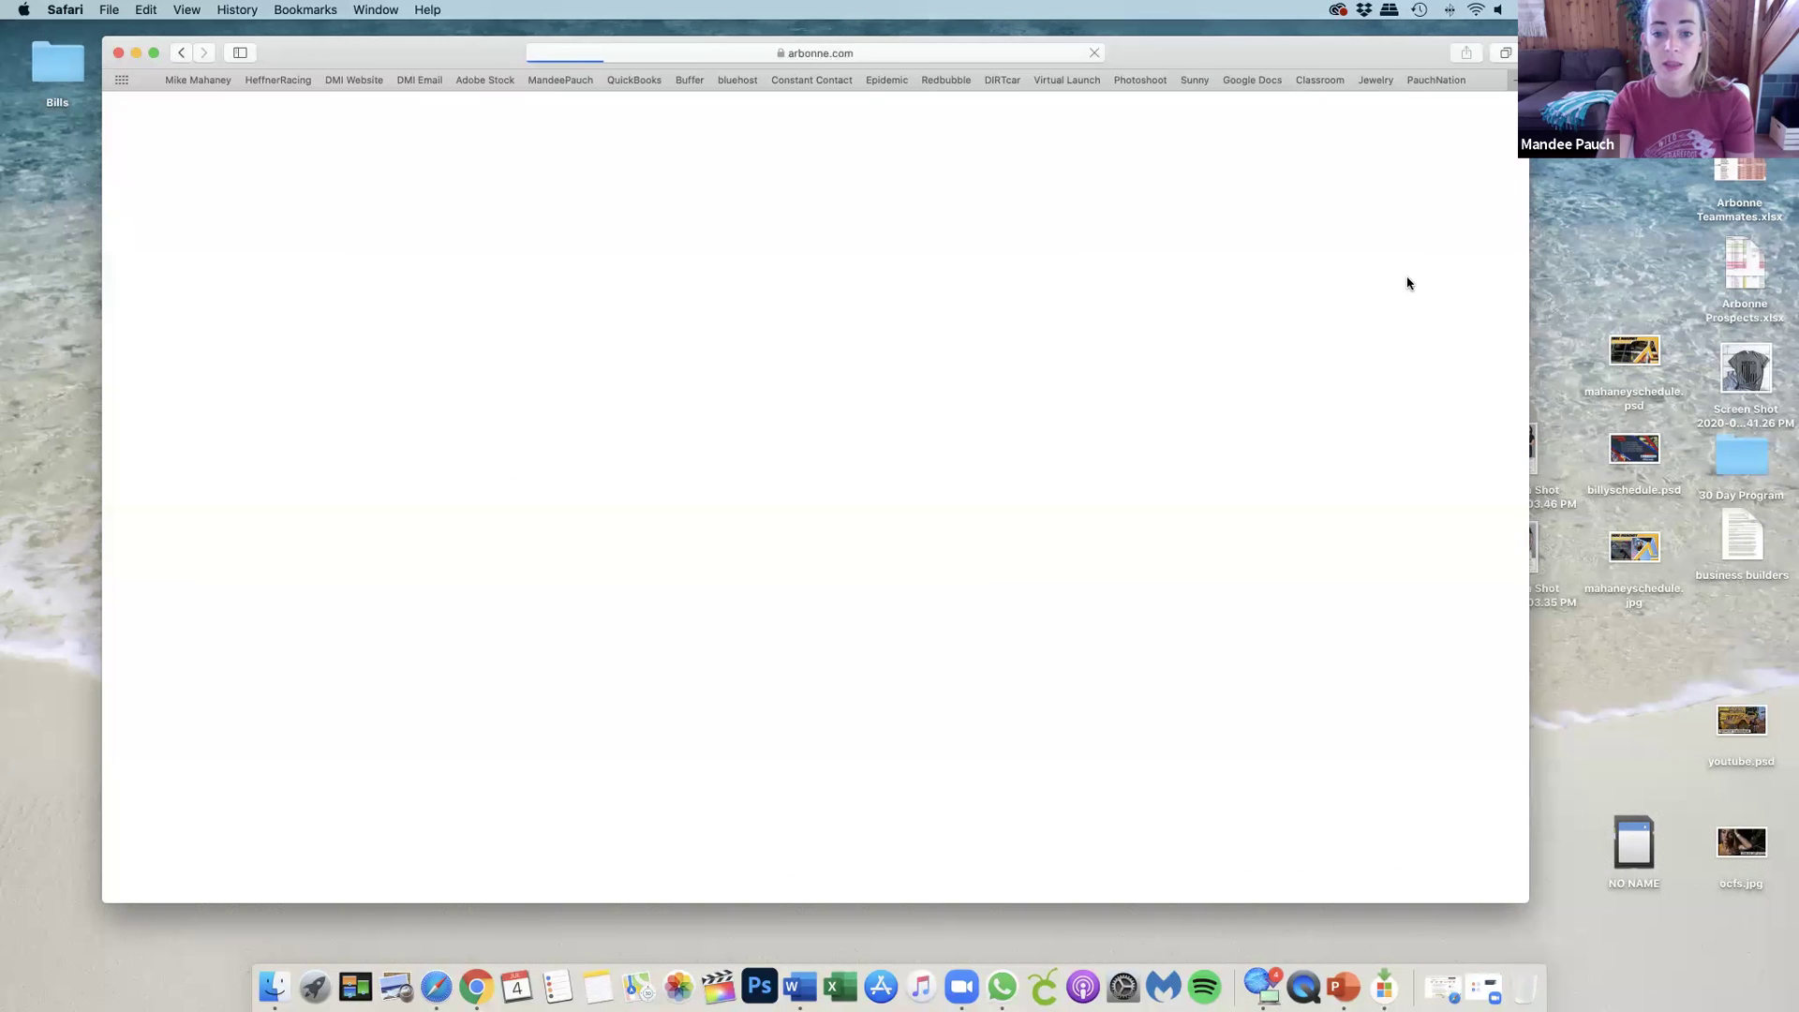
Browse the free gift choices under Host Rewards Specials in the host order and close the list without adding one.
{"action": "scroll", "coordinate": [1422, 321], "scroll_direction": "down", "scroll_amount": 5}
{"action": "scroll", "coordinate": [1423, 325], "scroll_direction": "down", "scroll_amount": 5}
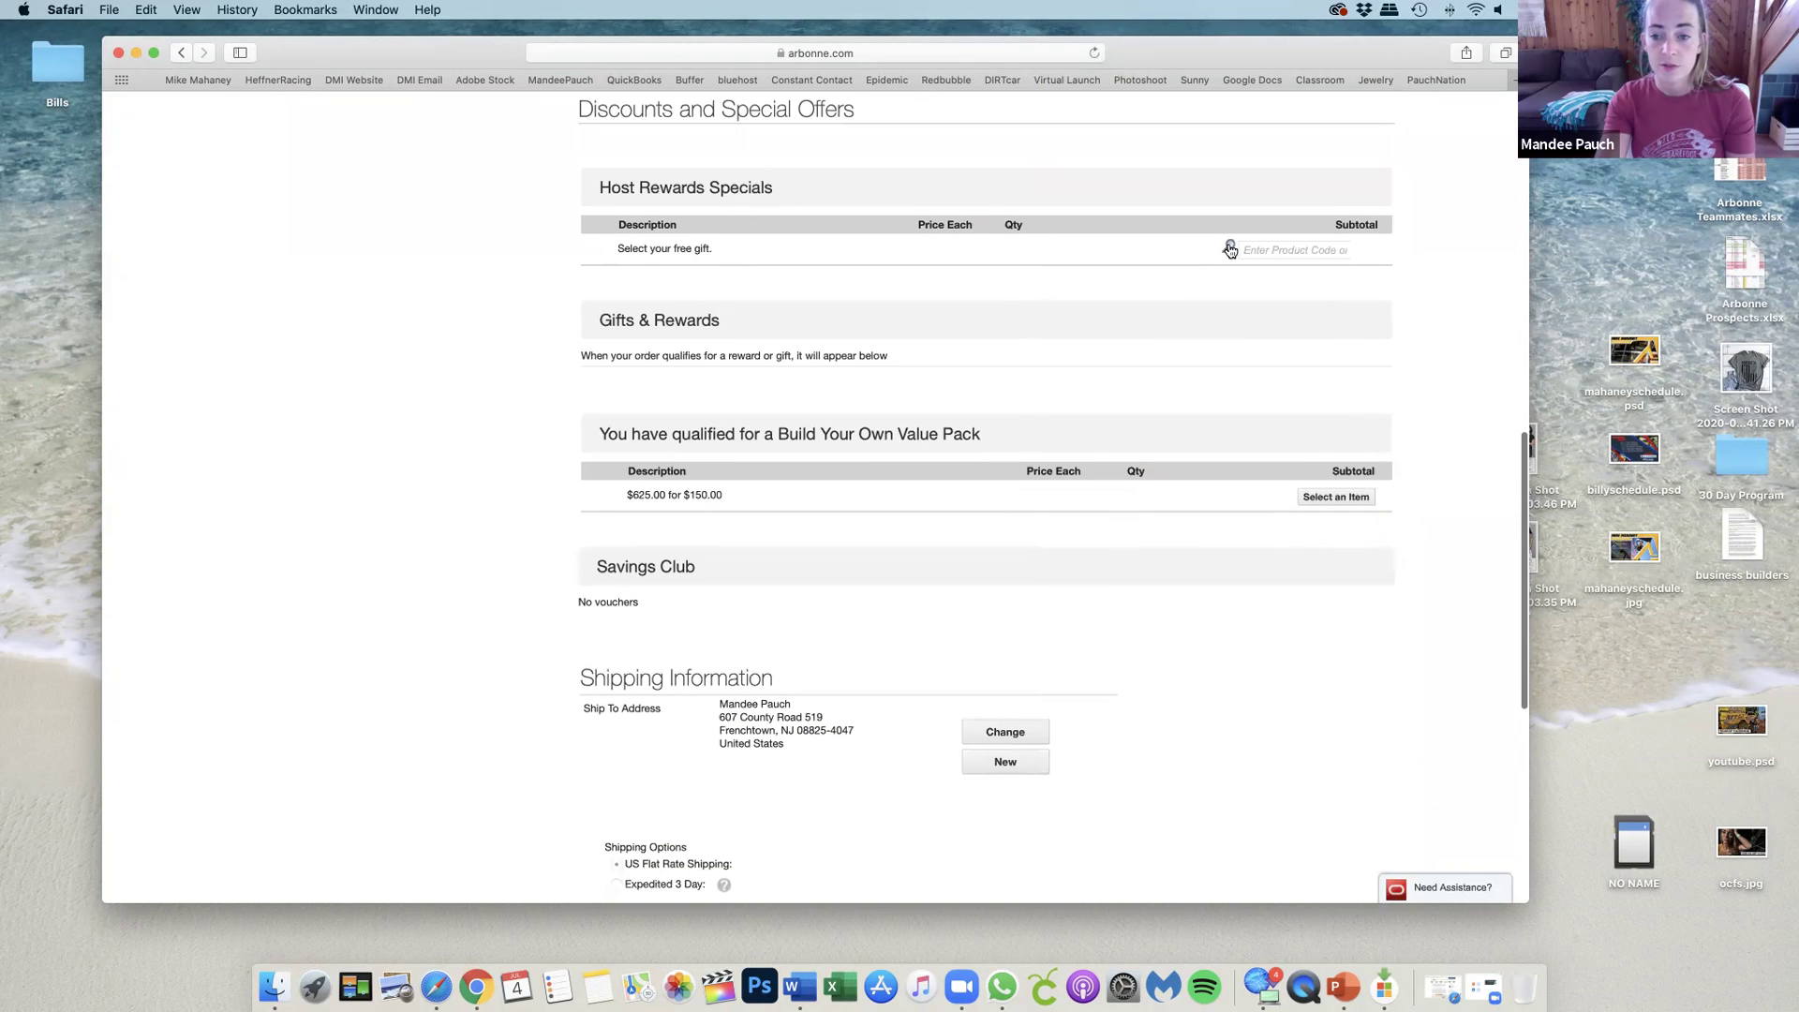
{"action": "left_click", "coordinate": [1229, 249]}
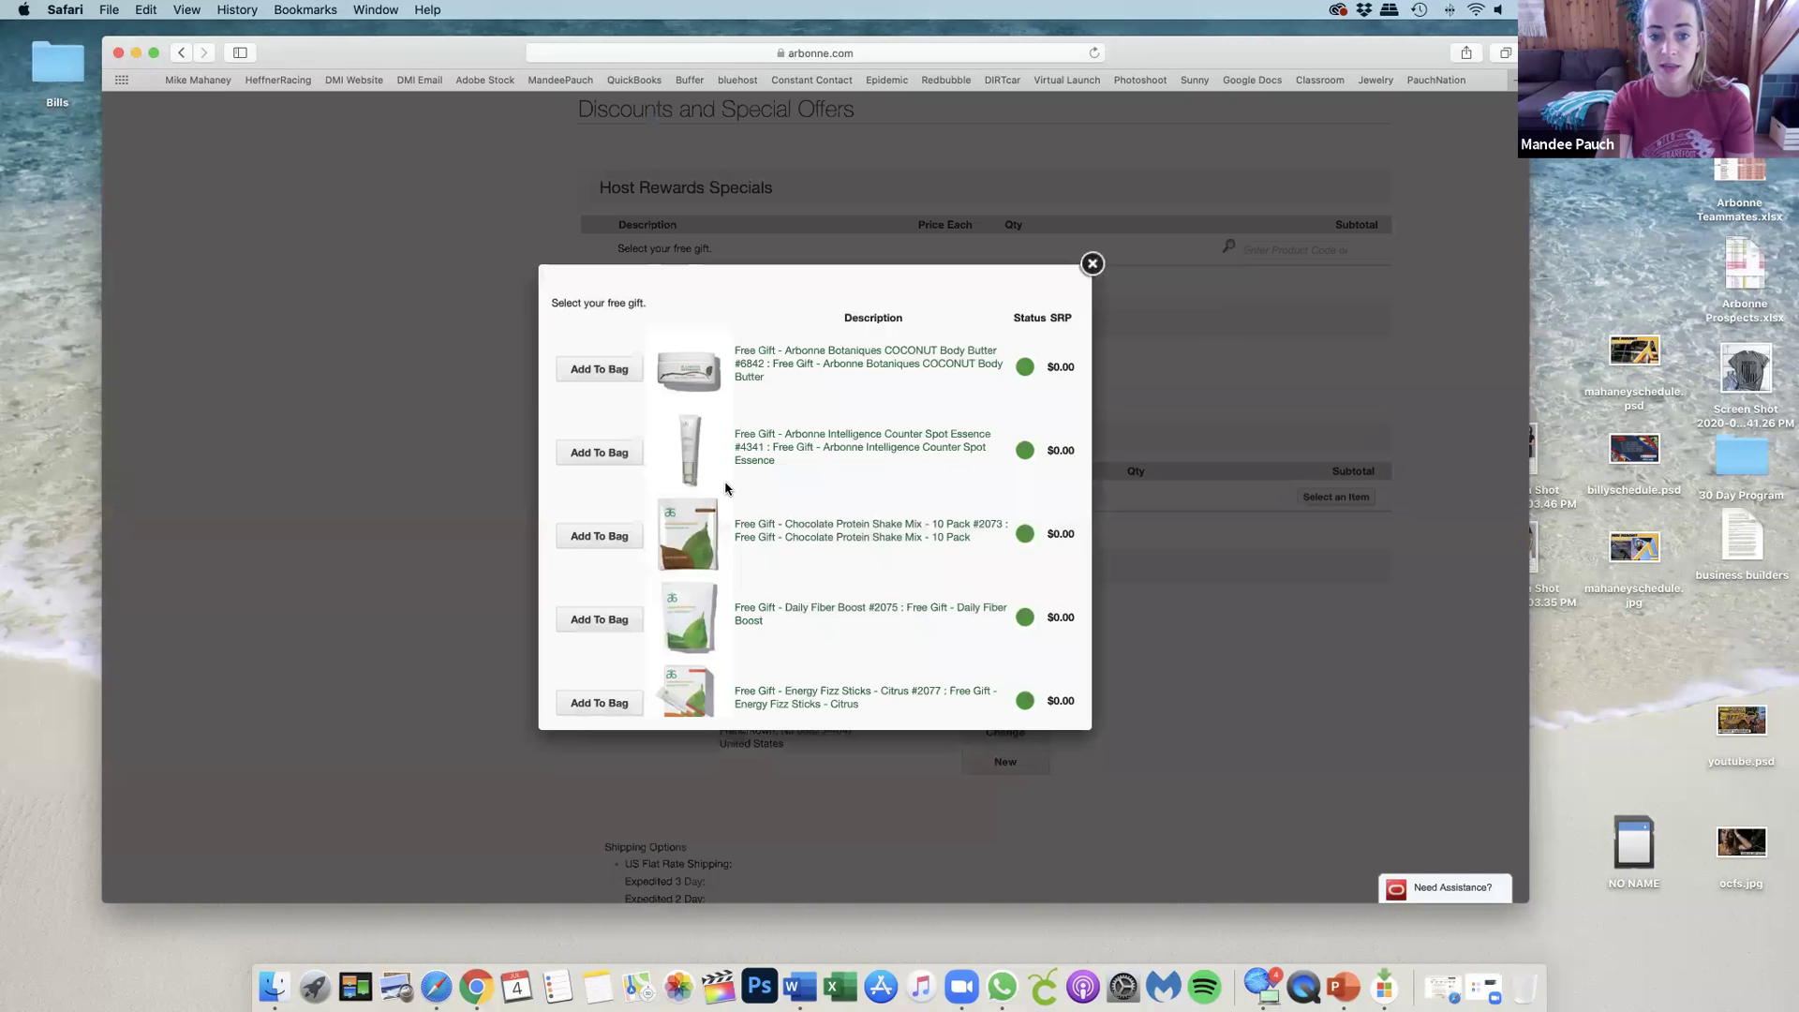
{"action": "scroll", "coordinate": [731, 479], "scroll_direction": "down", "scroll_amount": 5}
{"action": "scroll", "coordinate": [730, 478], "scroll_direction": "down", "scroll_amount": 5}
{"action": "left_click", "coordinate": [1093, 263]}
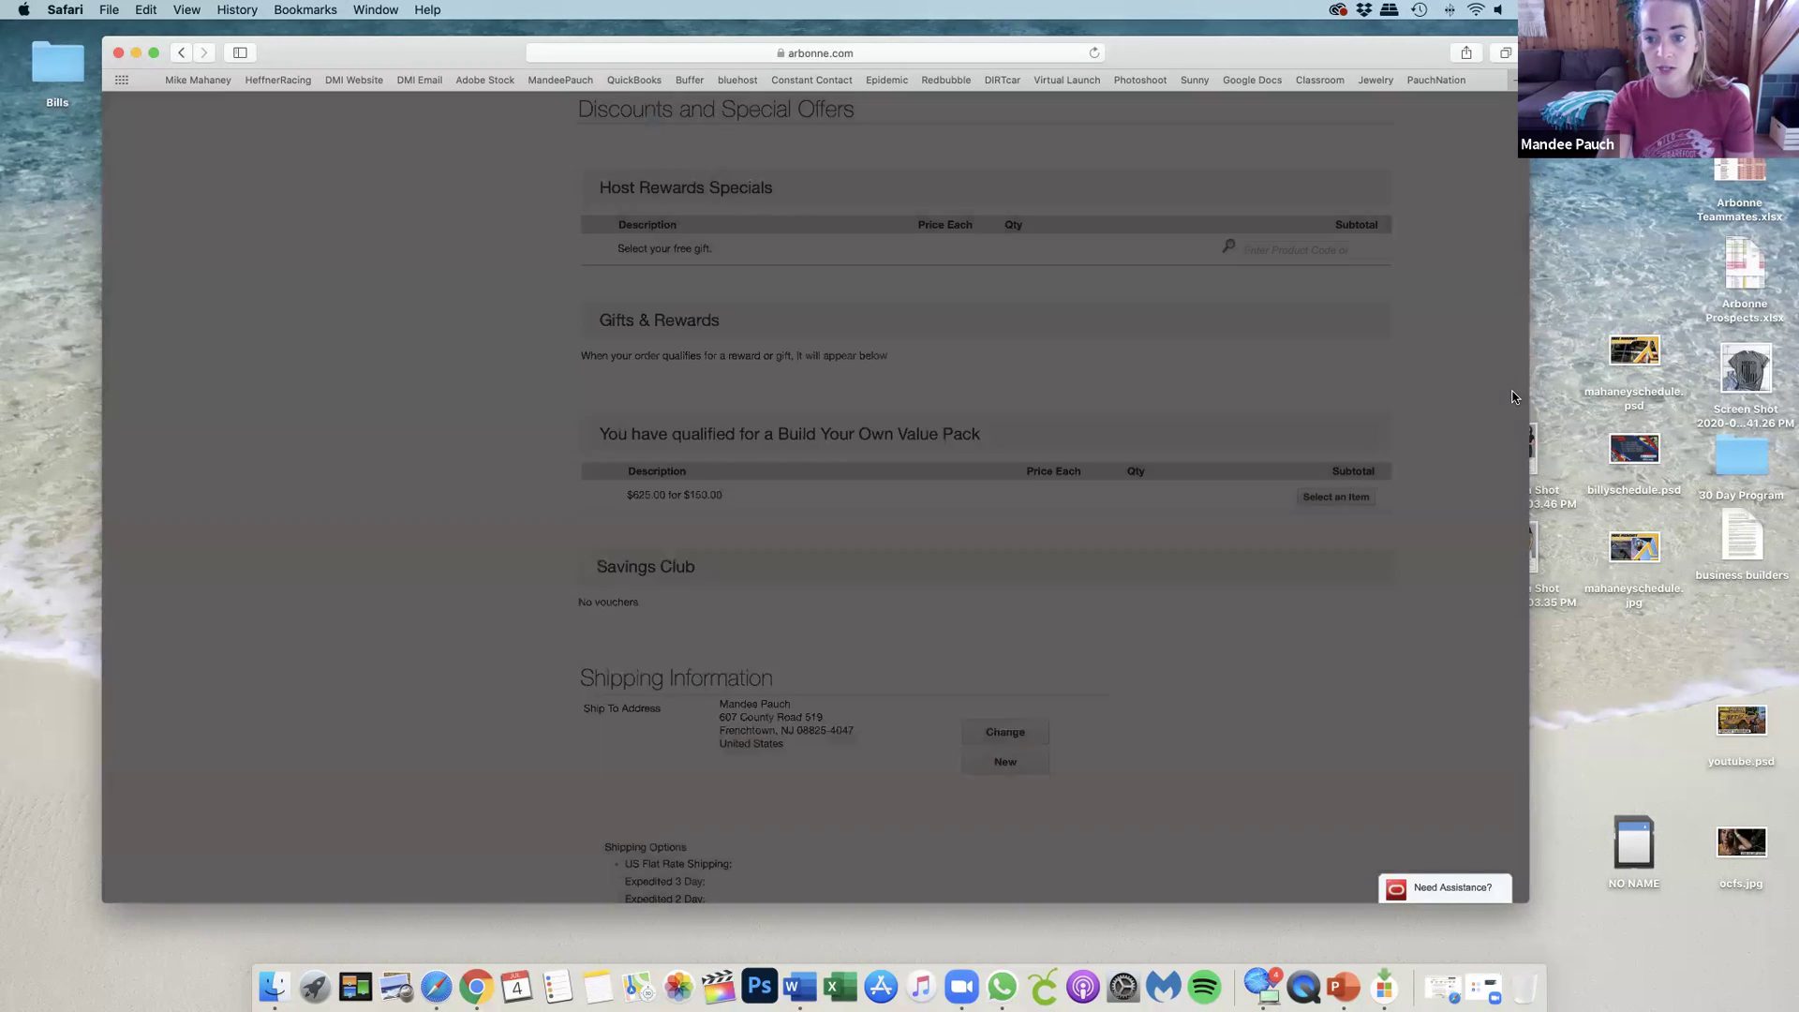
Review the host order's Build Your Own Value Pack offer, shipping and billing sections, and its Review & Submit option.
{"action": "scroll", "coordinate": [1467, 398], "scroll_direction": "down", "scroll_amount": 2}
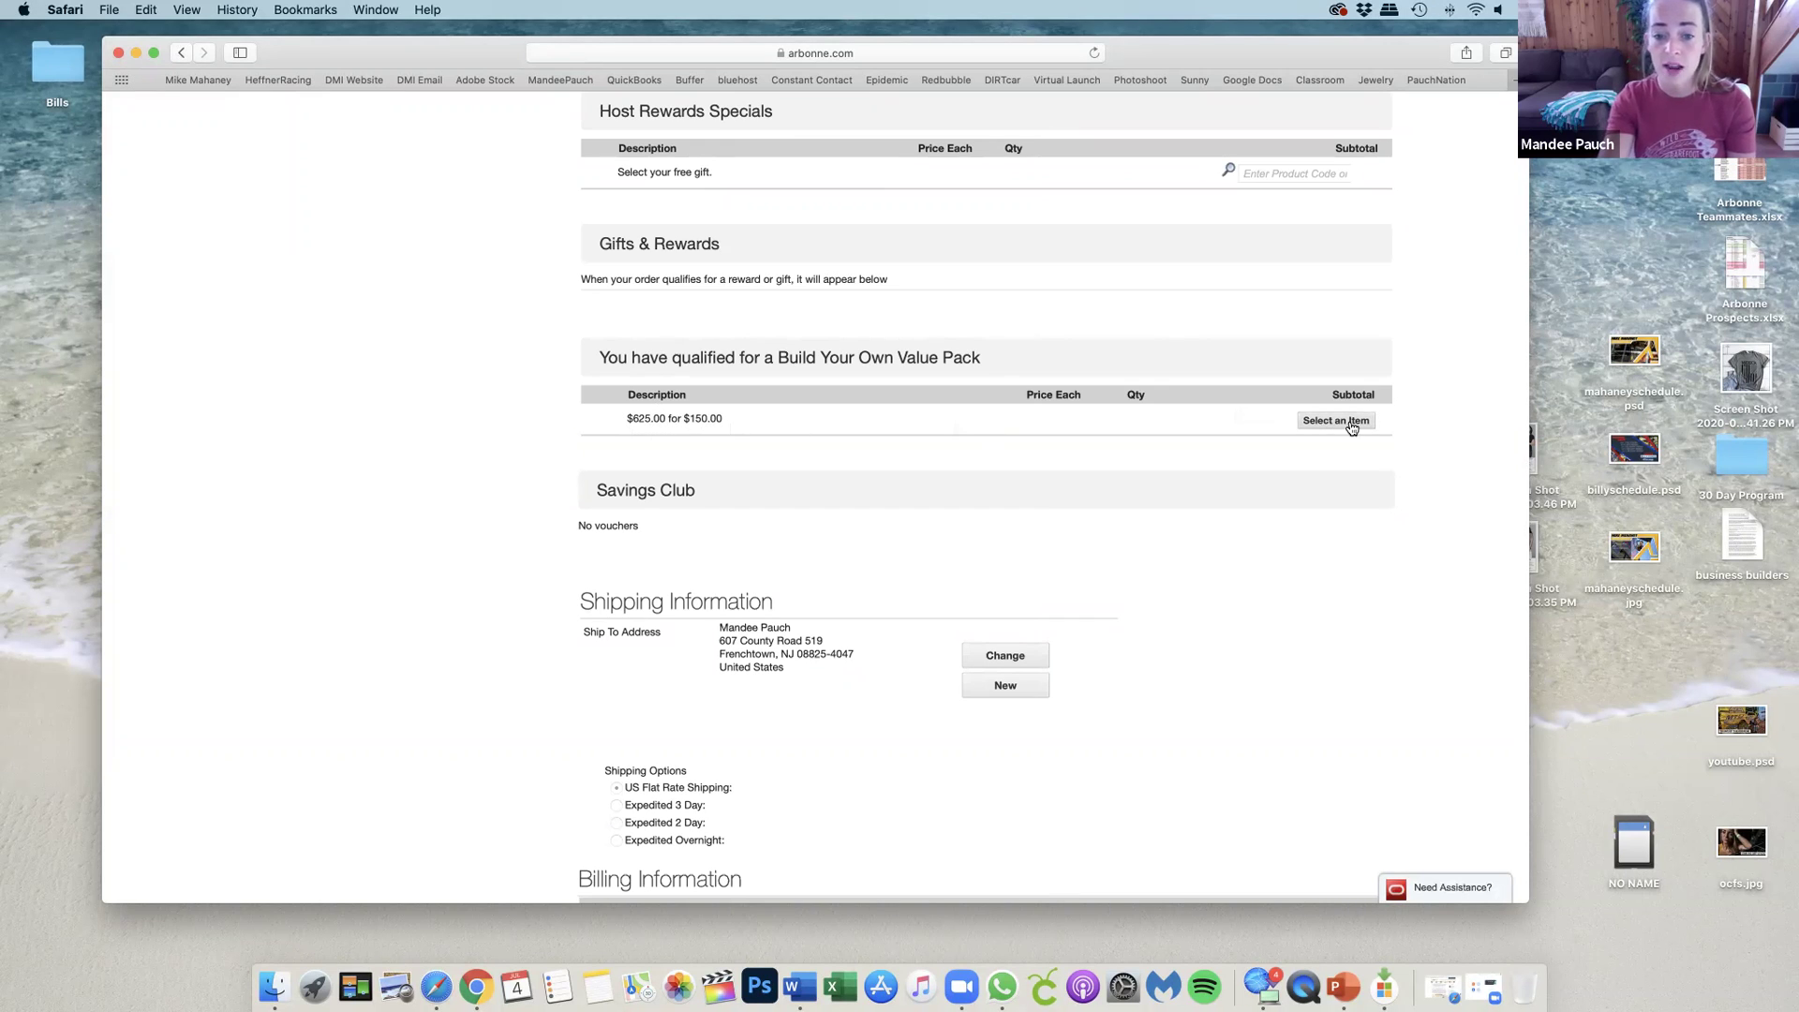
{"action": "scroll", "coordinate": [960, 575], "scroll_direction": "down", "scroll_amount": 5}
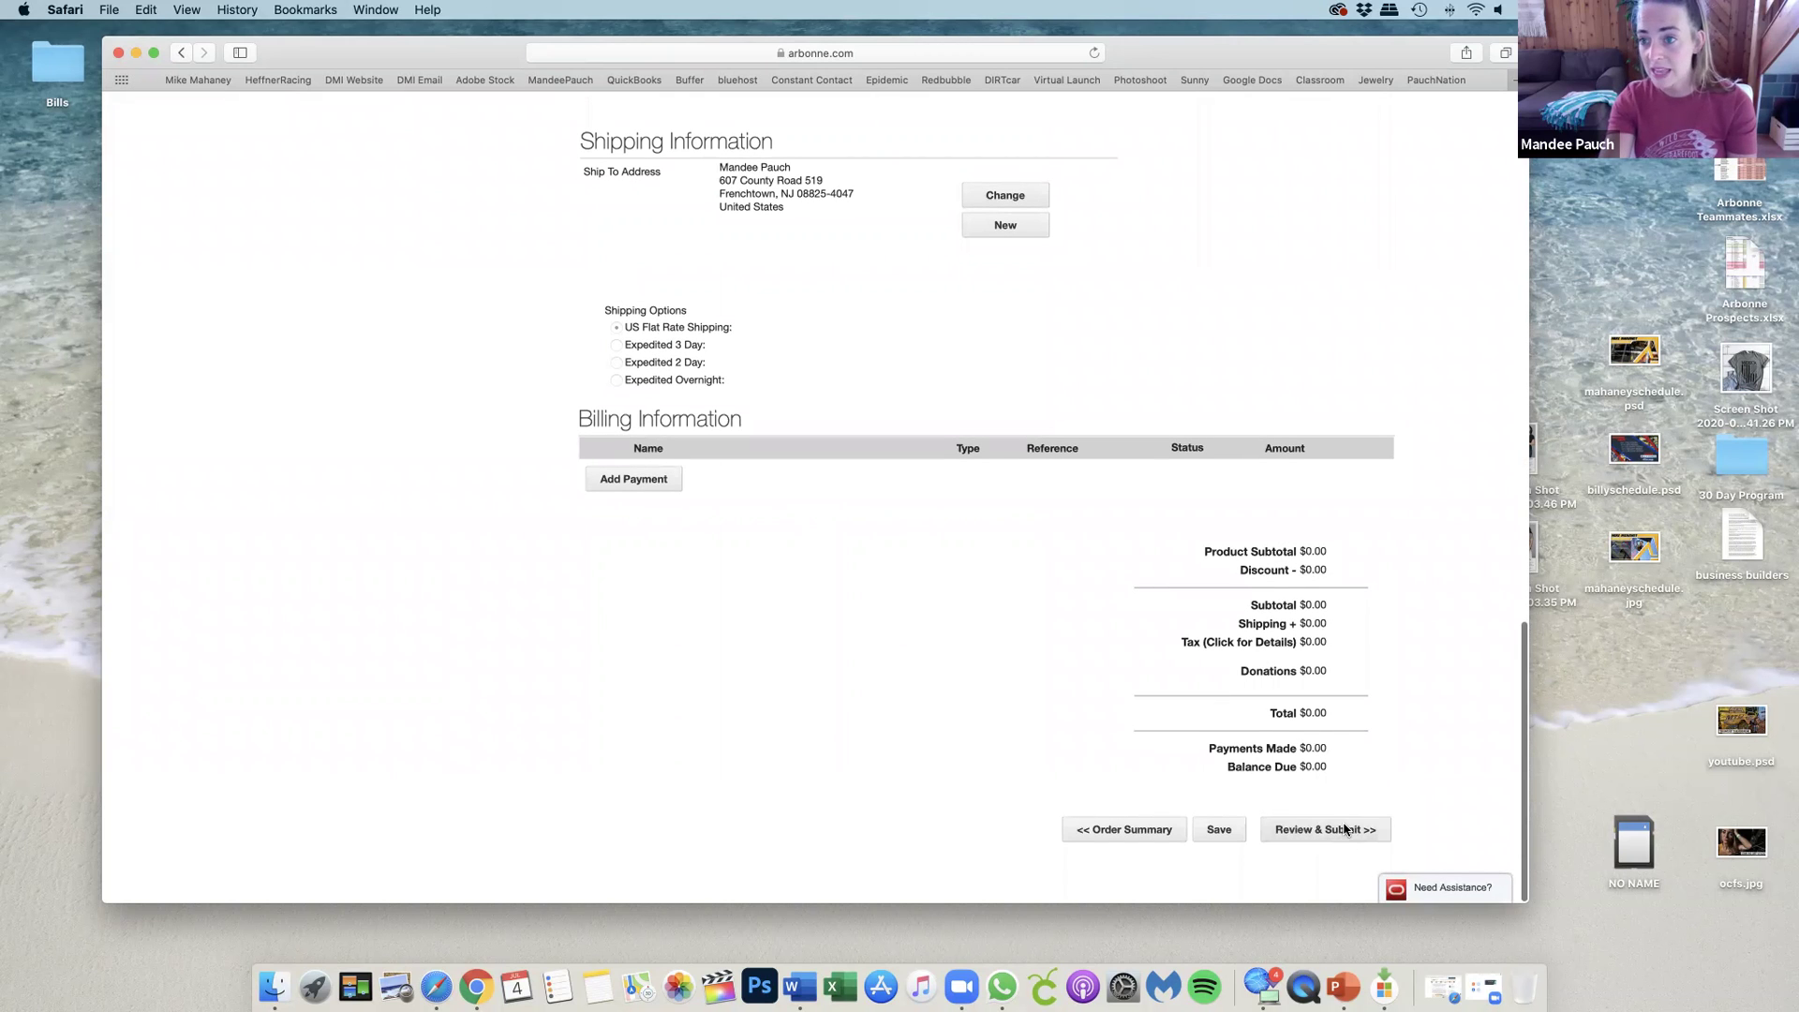
{"action": "scroll", "coordinate": [1309, 779], "scroll_direction": "up", "scroll_amount": 10}
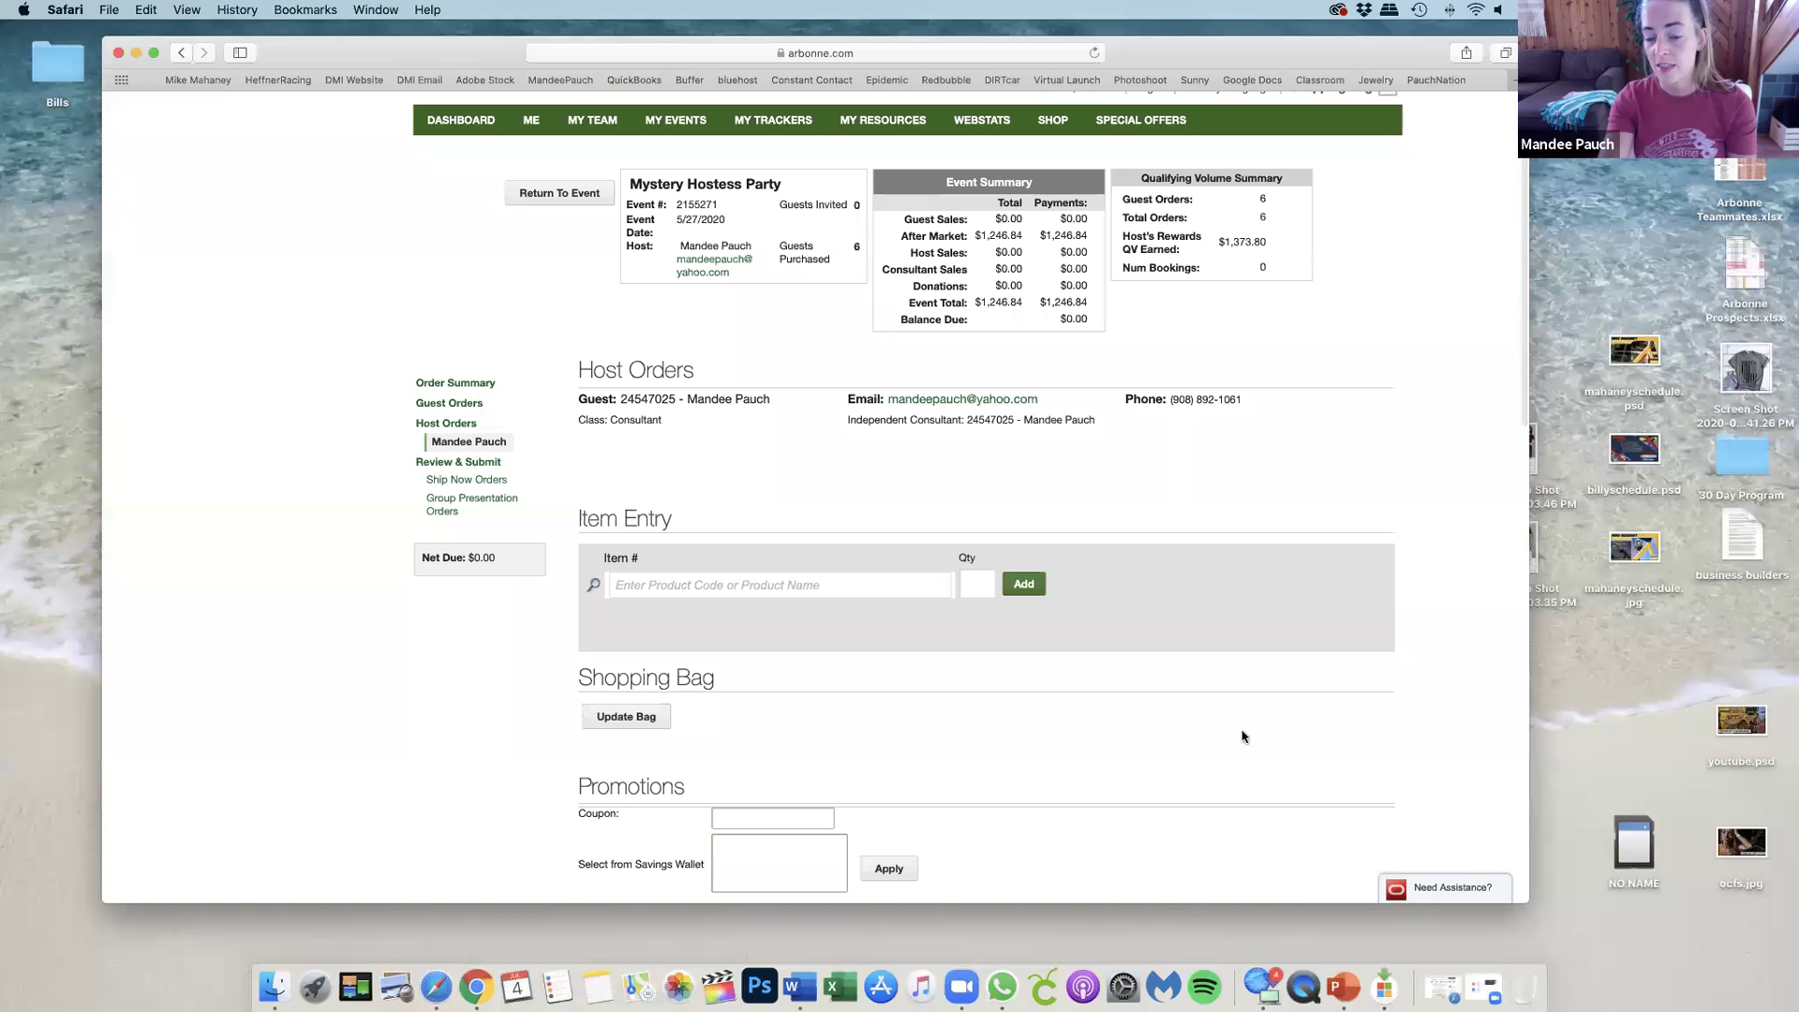
Review the party's Ship Now Orders page down to its Submit Ship Now option, and return to the My Events list.
{"action": "left_click", "coordinate": [497, 483]}
{"action": "scroll", "coordinate": [1381, 399], "scroll_direction": "down", "scroll_amount": 3}
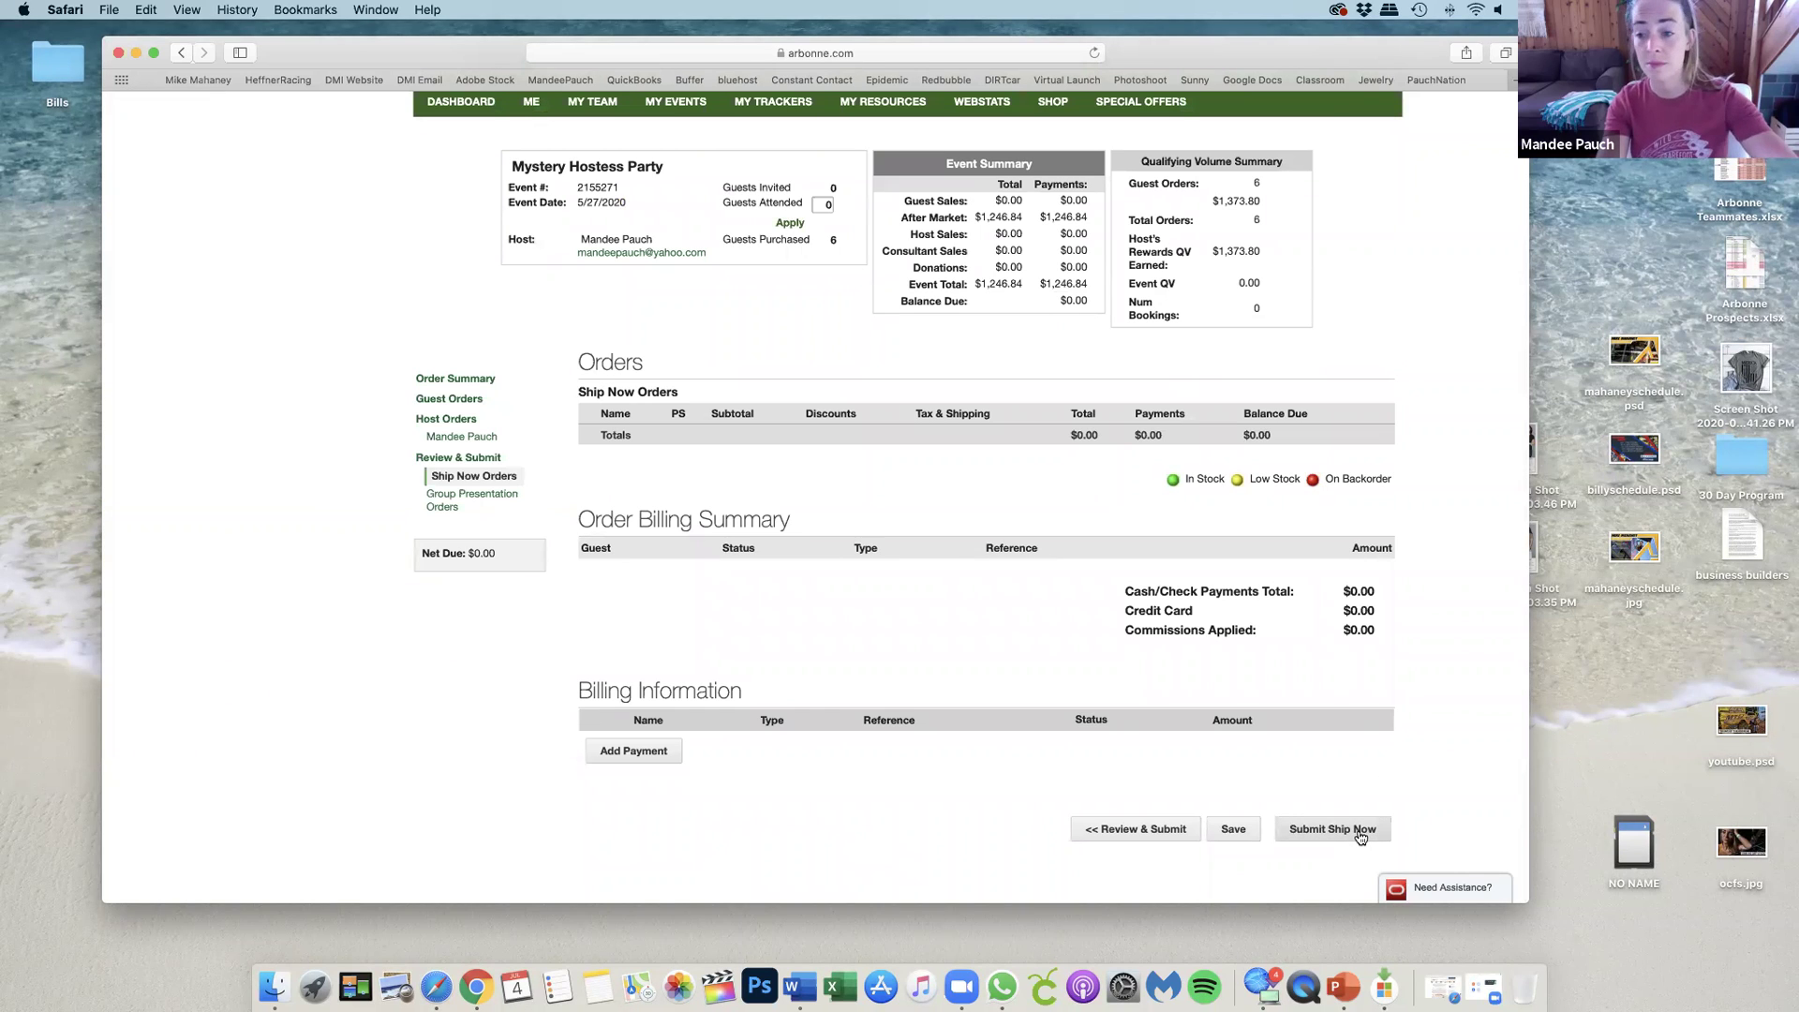
{"action": "scroll", "coordinate": [1360, 837], "scroll_direction": "up", "scroll_amount": 3}
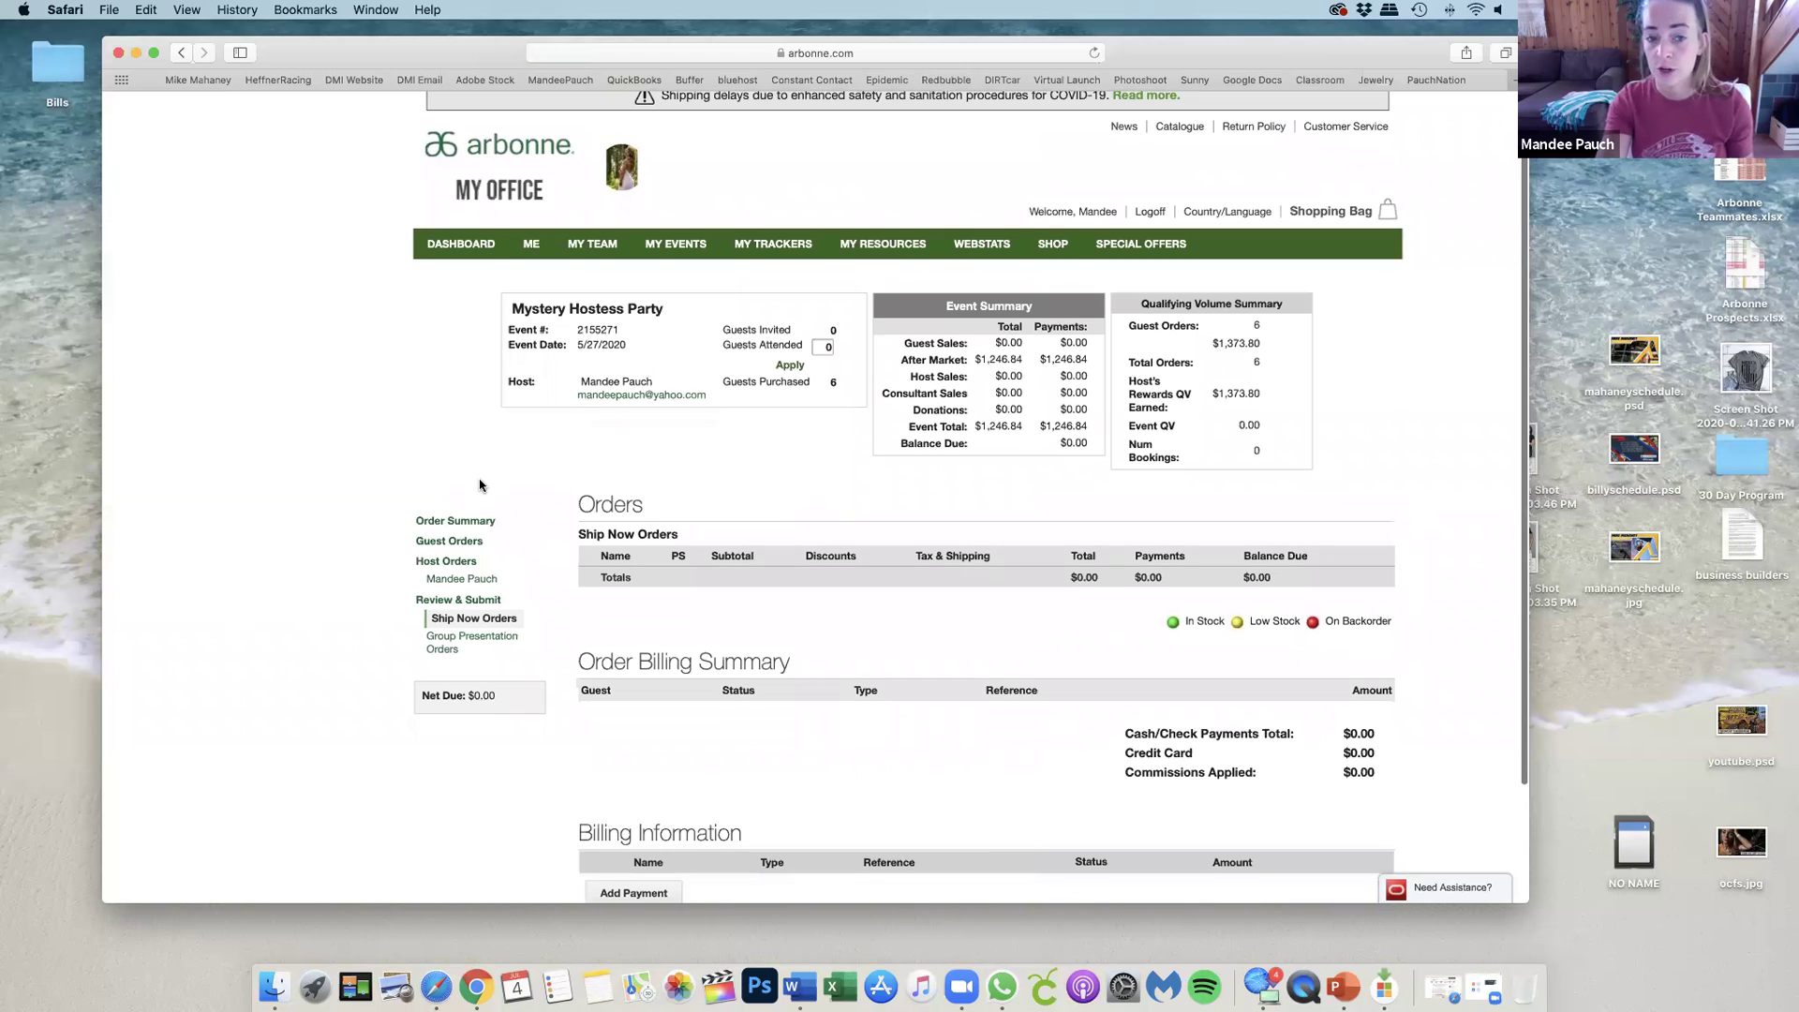
{"action": "left_click", "coordinate": [669, 245]}
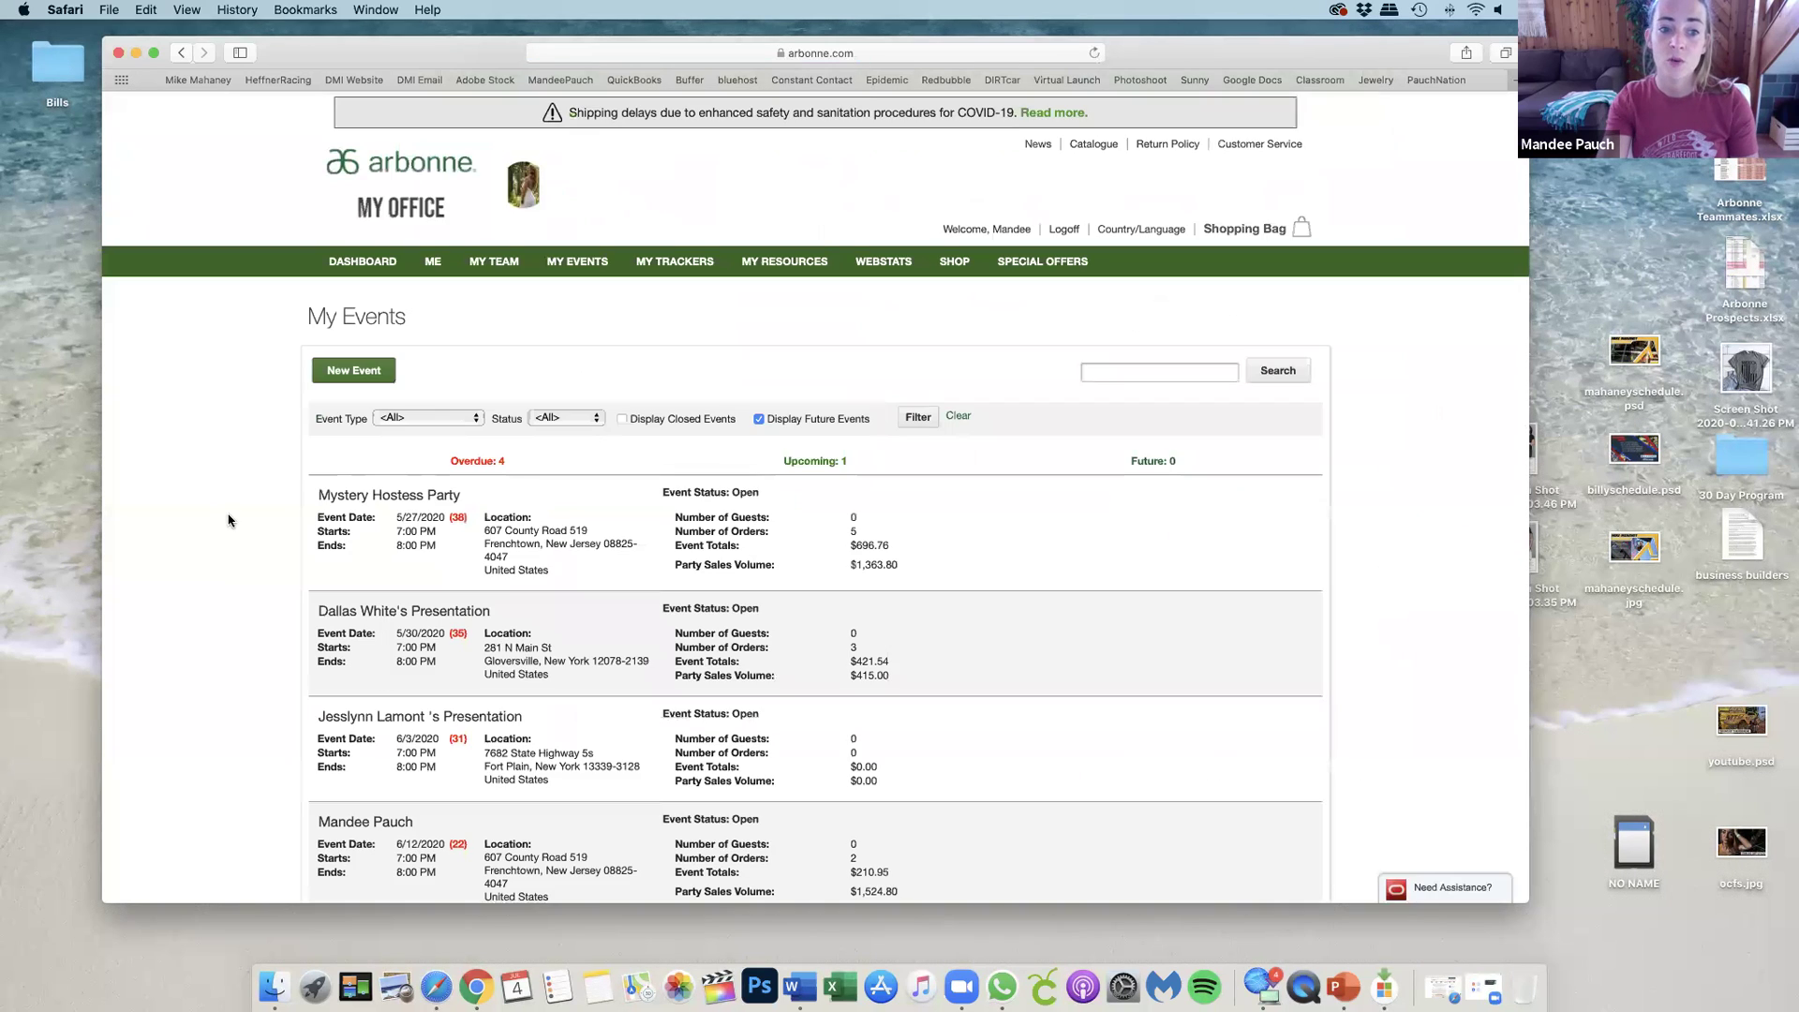
{"action": "scroll", "coordinate": [227, 522], "scroll_direction": "down", "scroll_amount": 5}
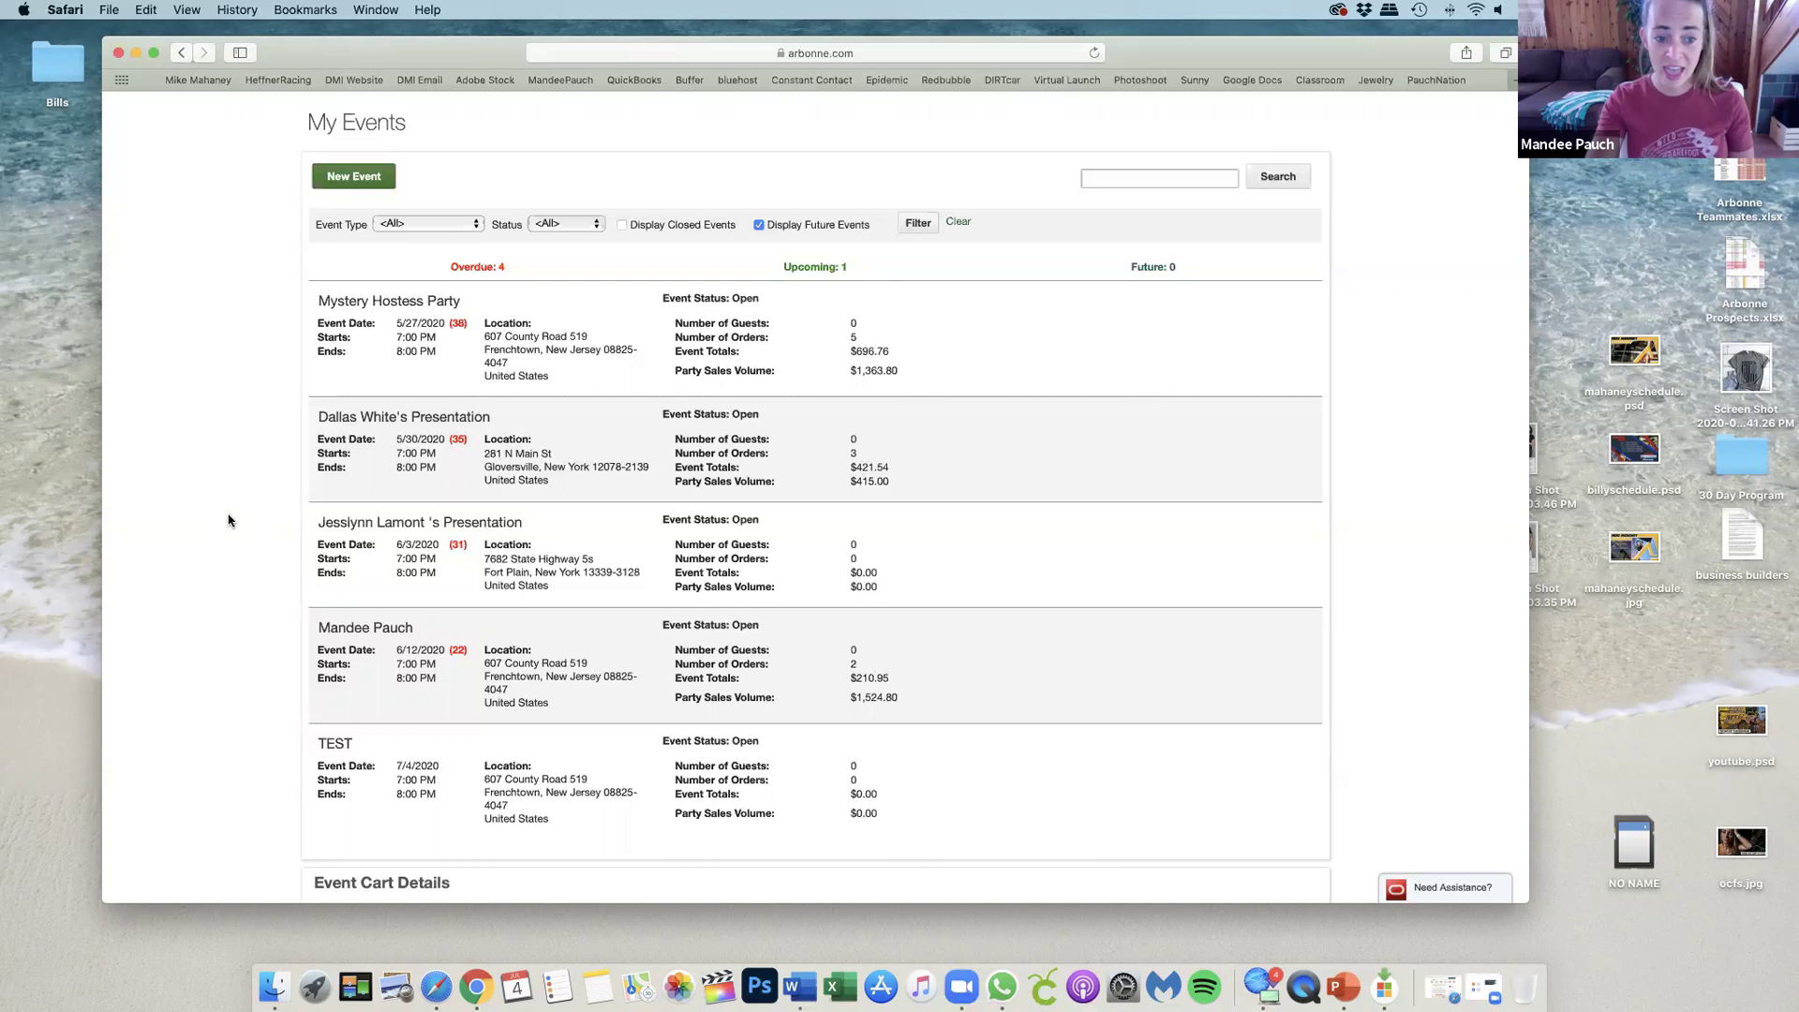
Open the TEST event to view its event ID and guest management page, and go back to the events list.
{"action": "left_click", "coordinate": [335, 743]}
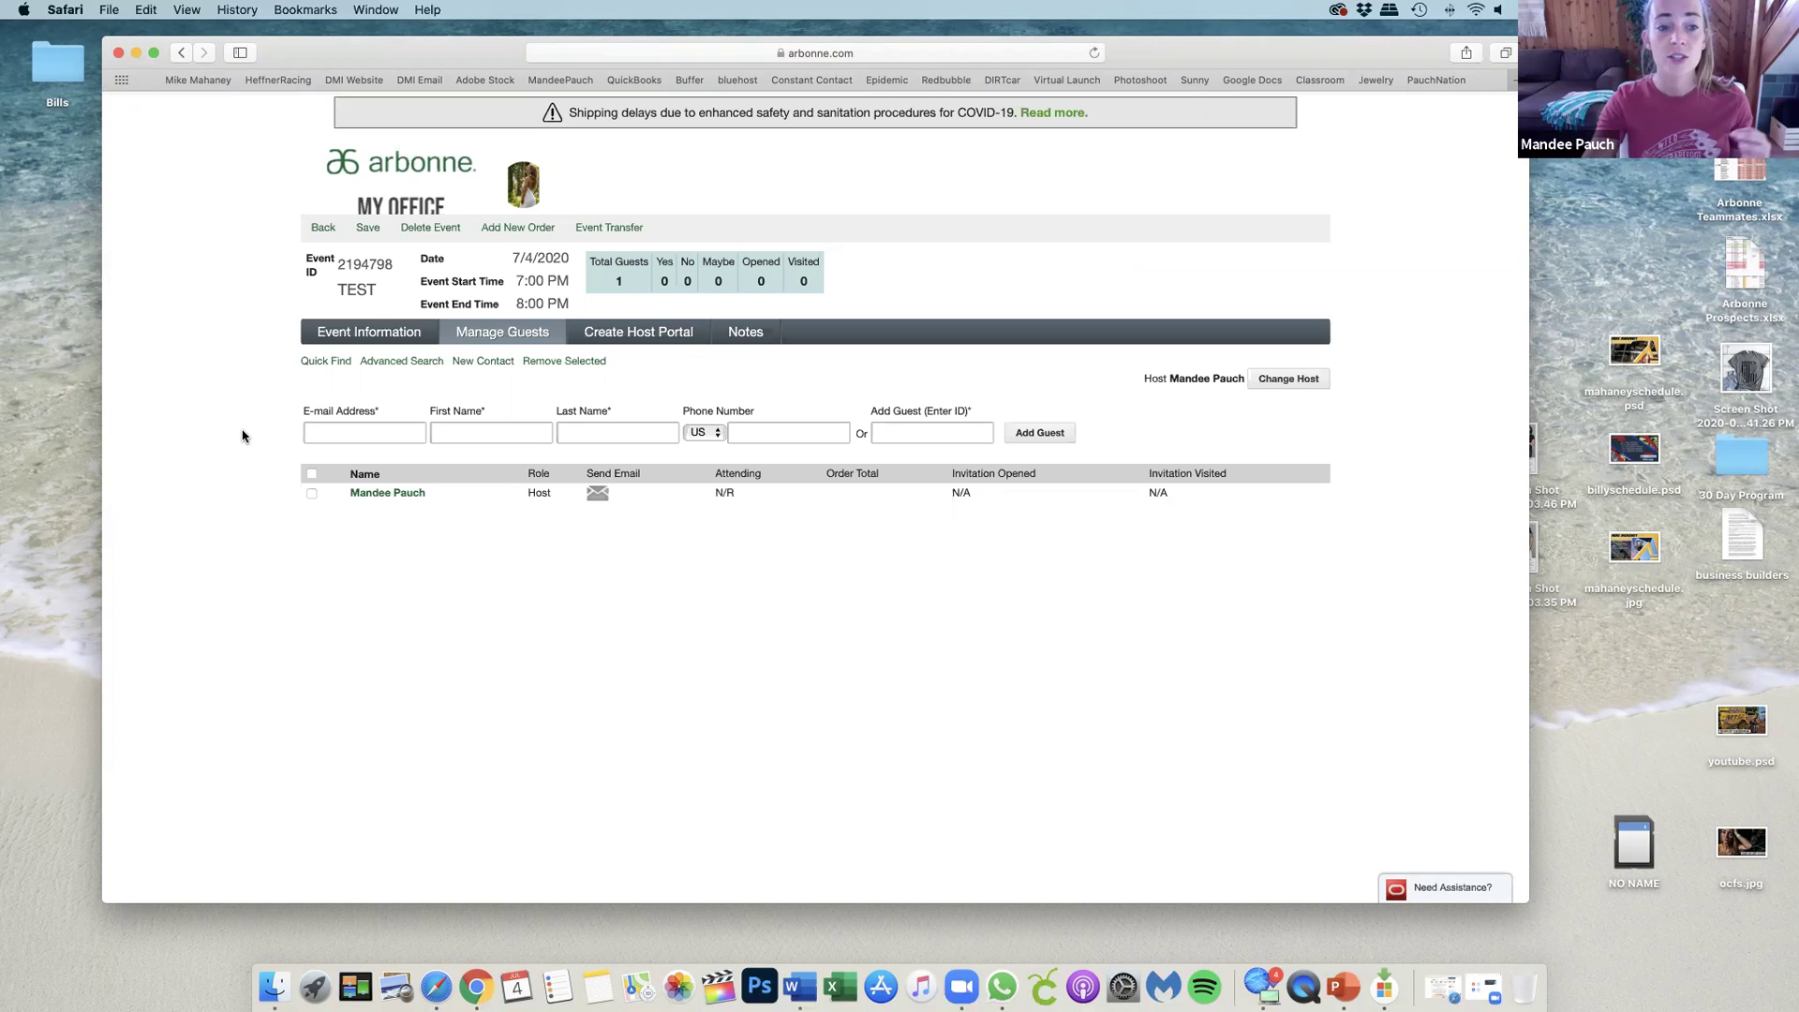
{"action": "left_click", "coordinate": [335, 228]}
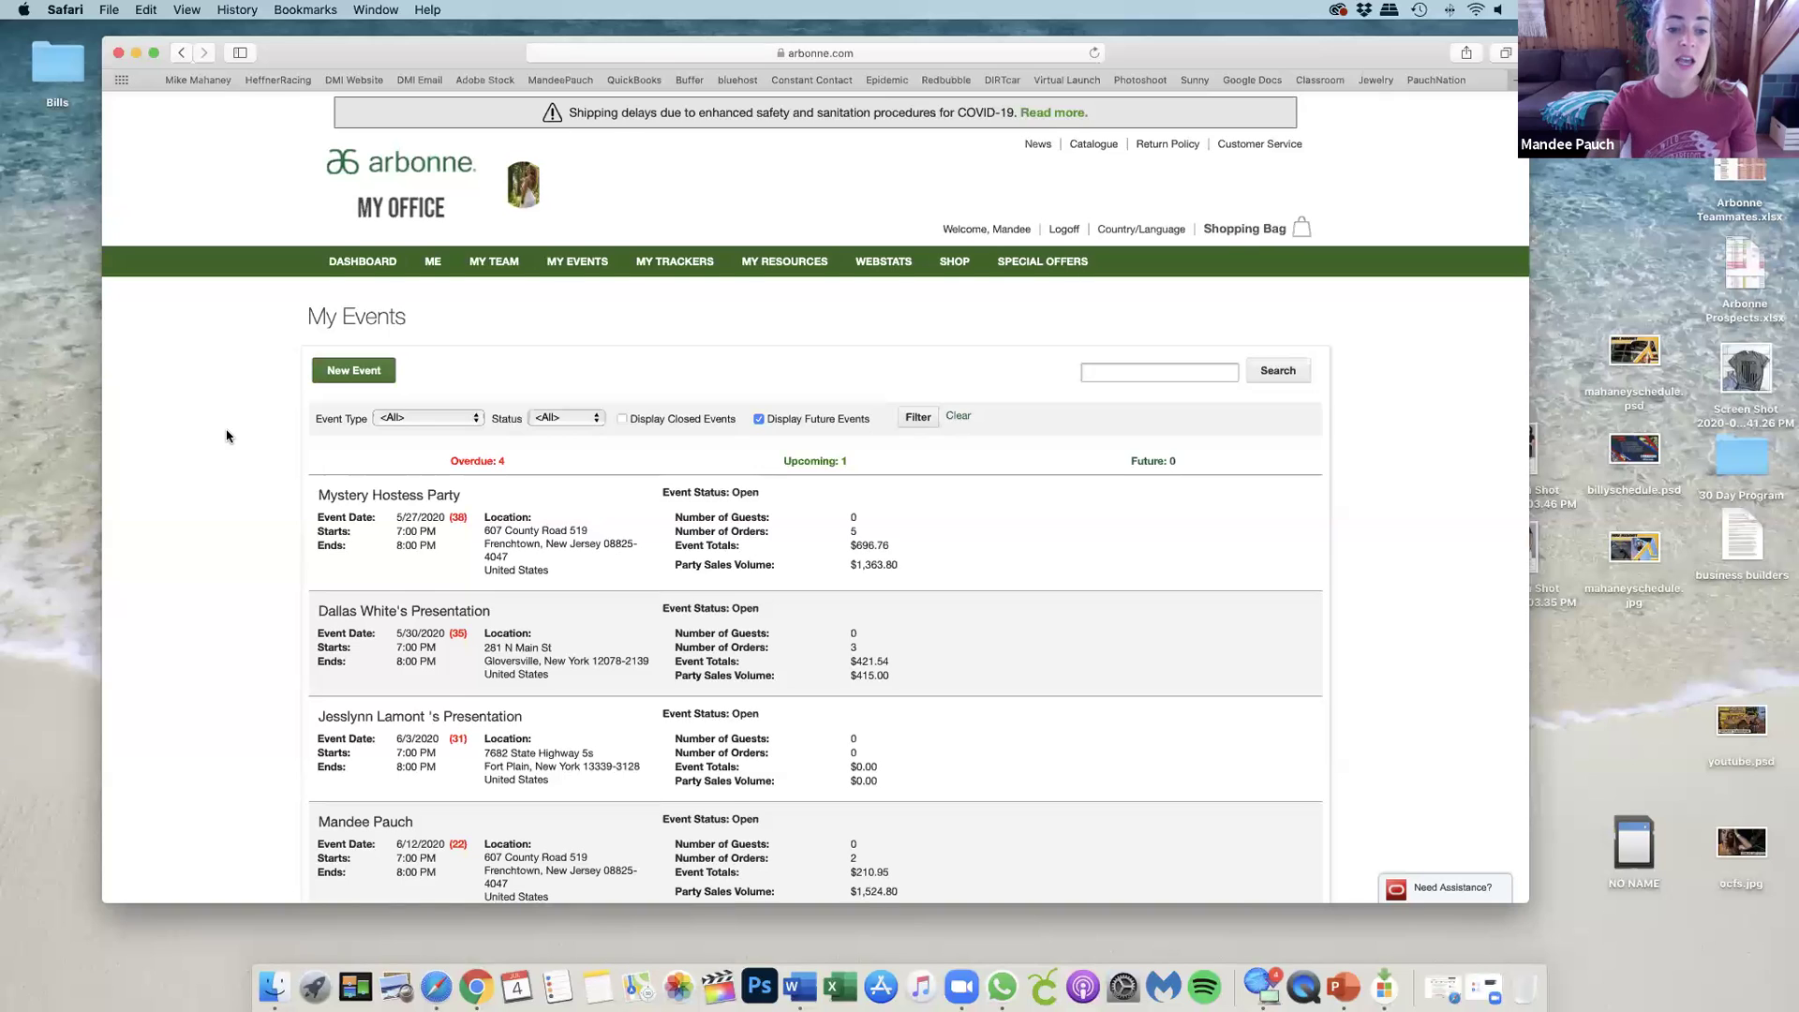
{"action": "scroll", "coordinate": [226, 435], "scroll_direction": "down", "scroll_amount": 2}
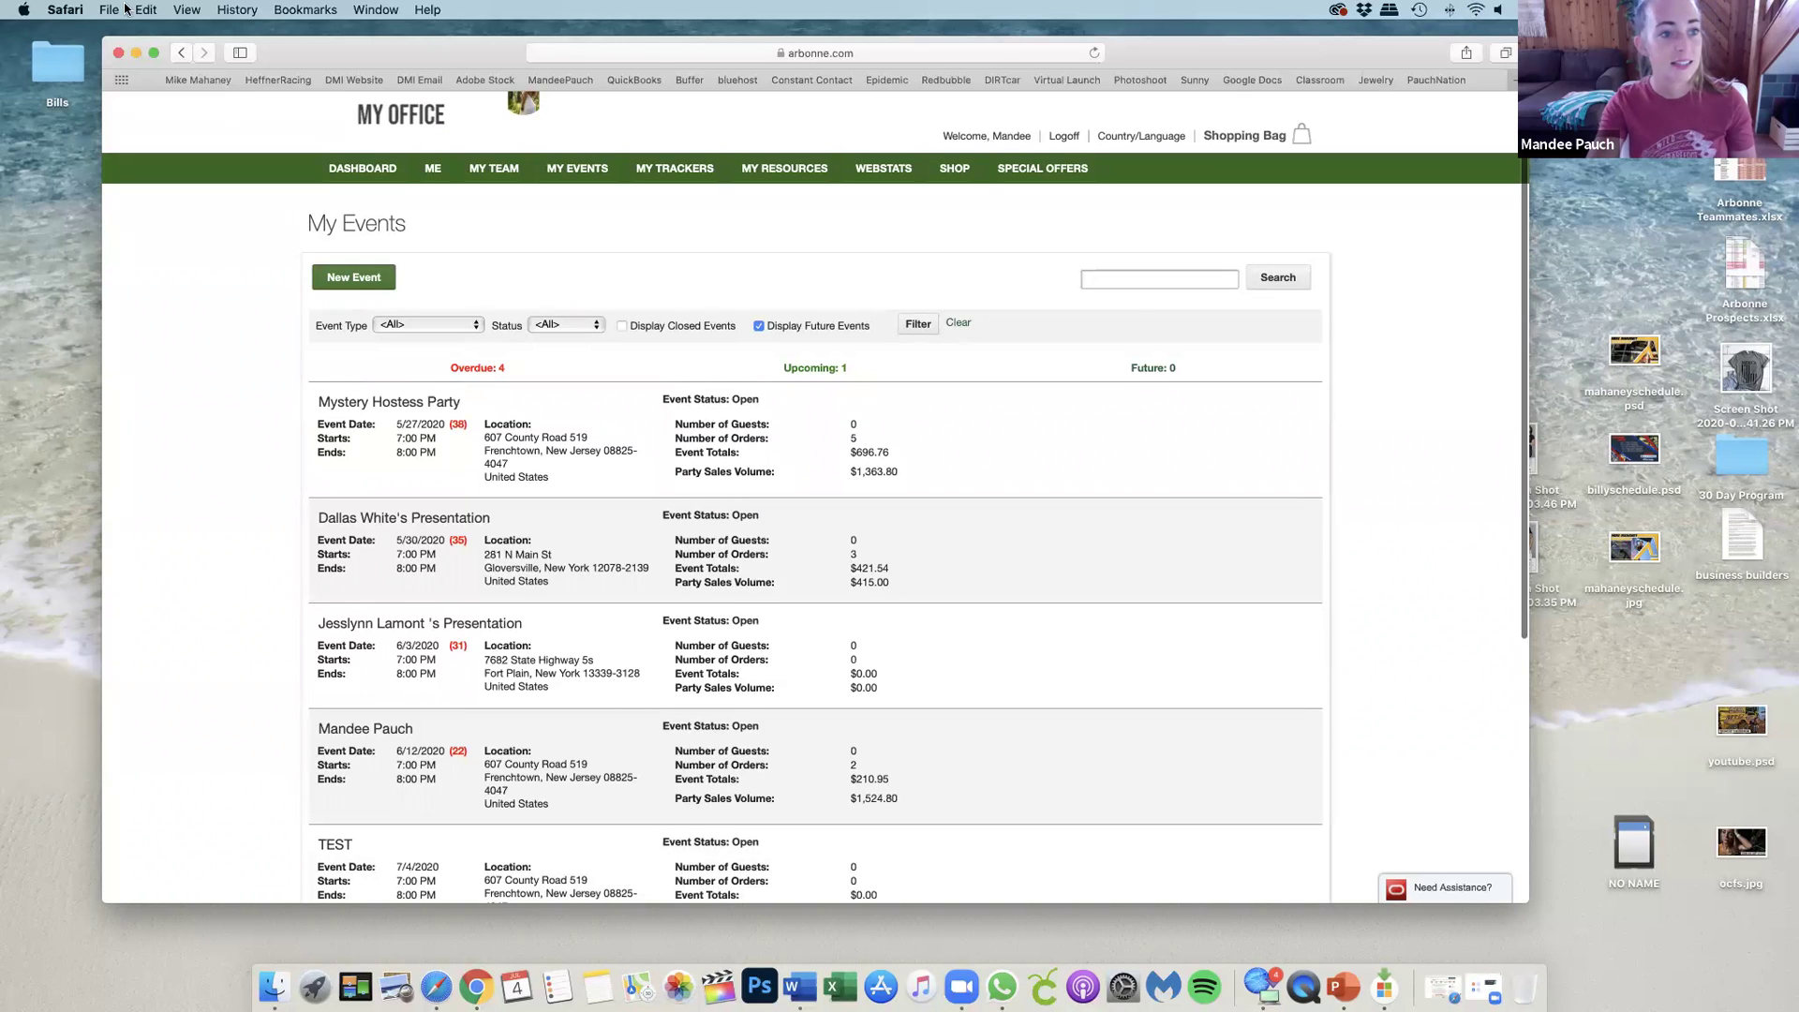